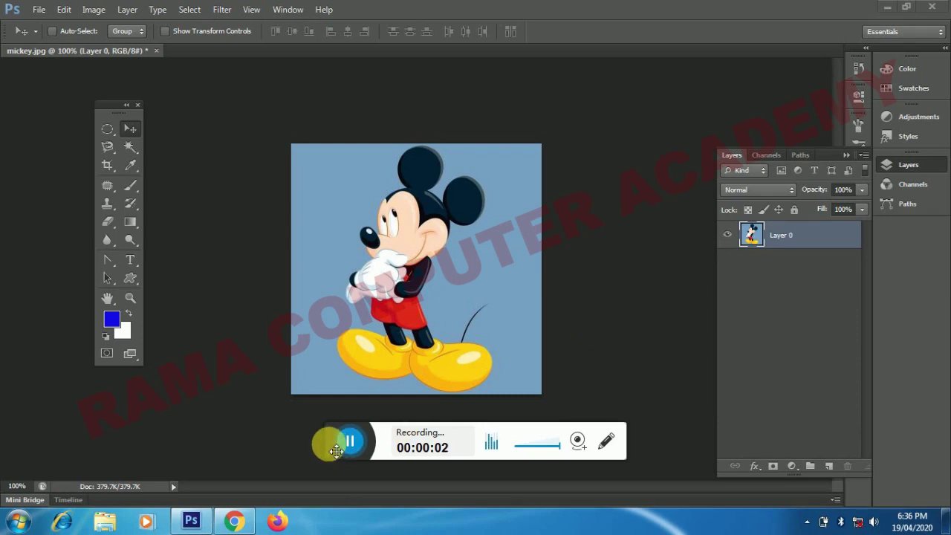
# Fit the Mickey image to the document window with Fit Screen, then switch to the Magic Wand.
pyautogui.moveTo(336, 450); pyautogui.dragTo(579, 46)
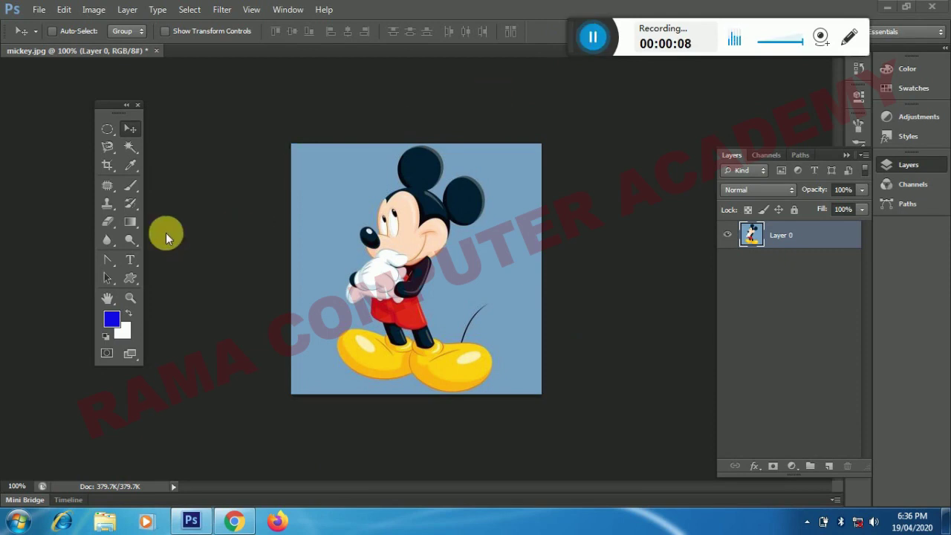
pyautogui.click(131, 298)
pyautogui.click(413, 32)
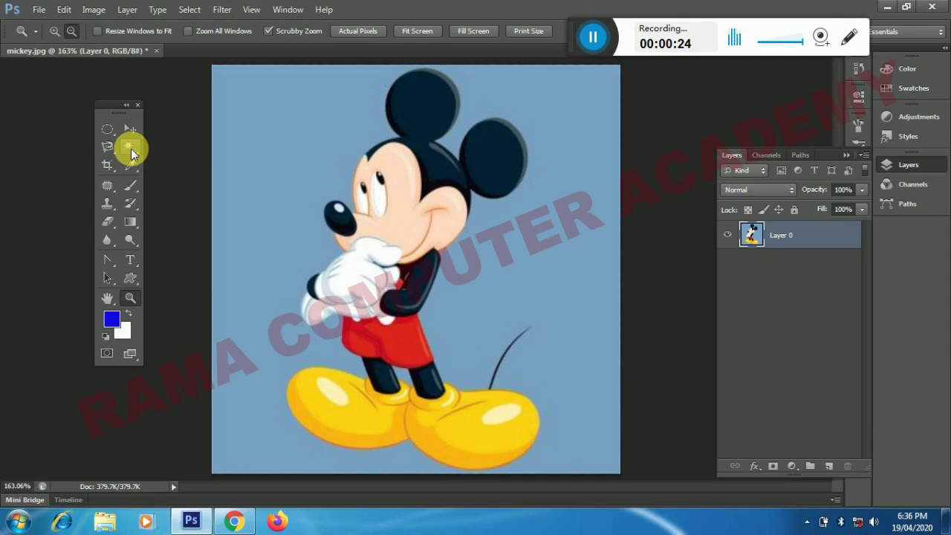
pyautogui.click(131, 153)
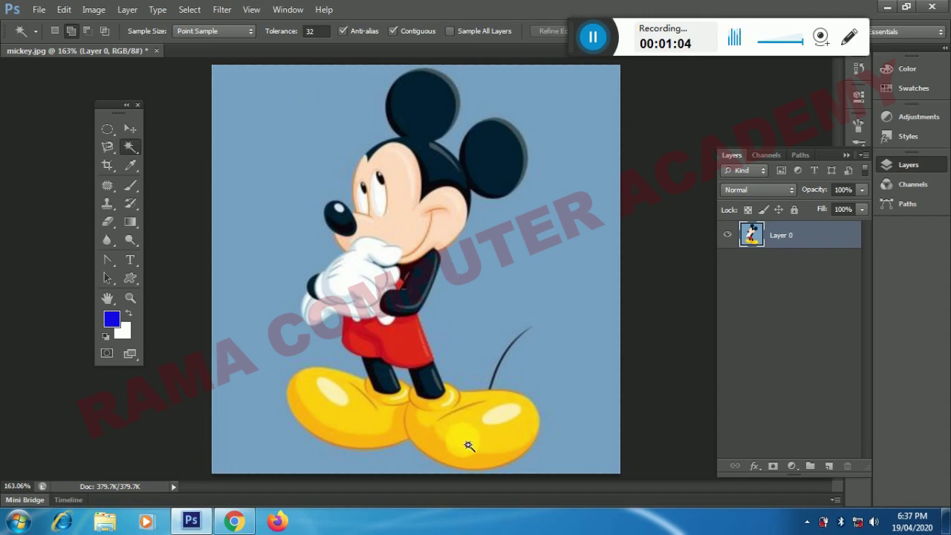
# Select both yellow shoes, clear that selection, then select Mickey's red shorts.
pyautogui.click(464, 429)
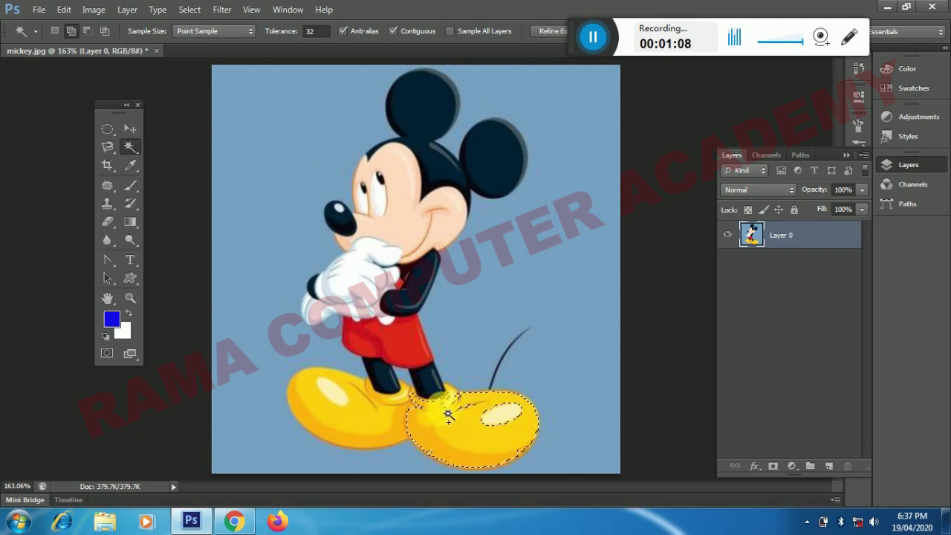
pyautogui.click(456, 399)
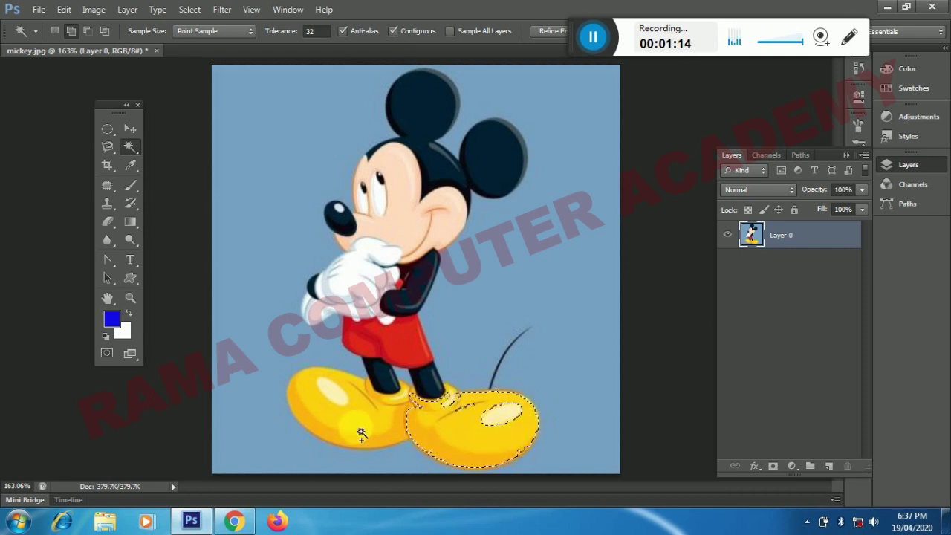
pyautogui.click(360, 425)
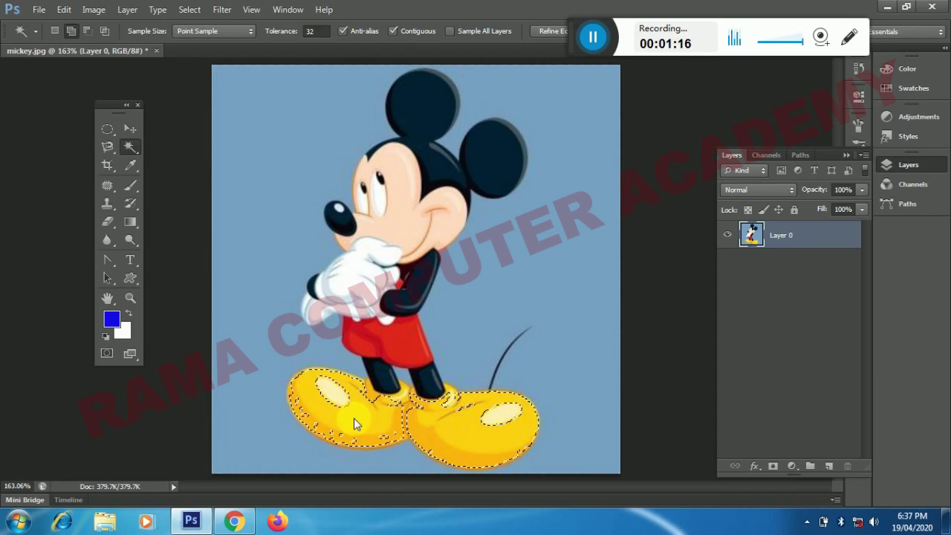
pyautogui.click(384, 374)
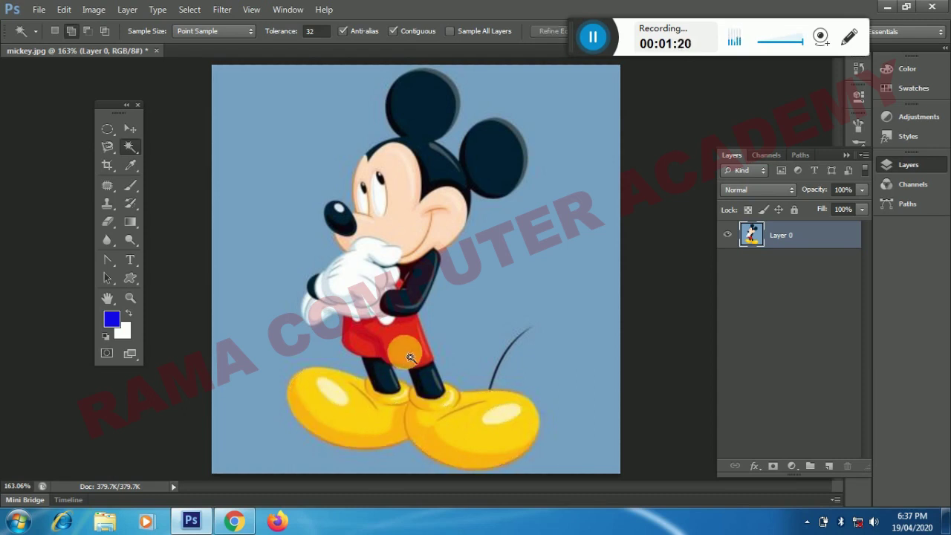
pyautogui.click(405, 355)
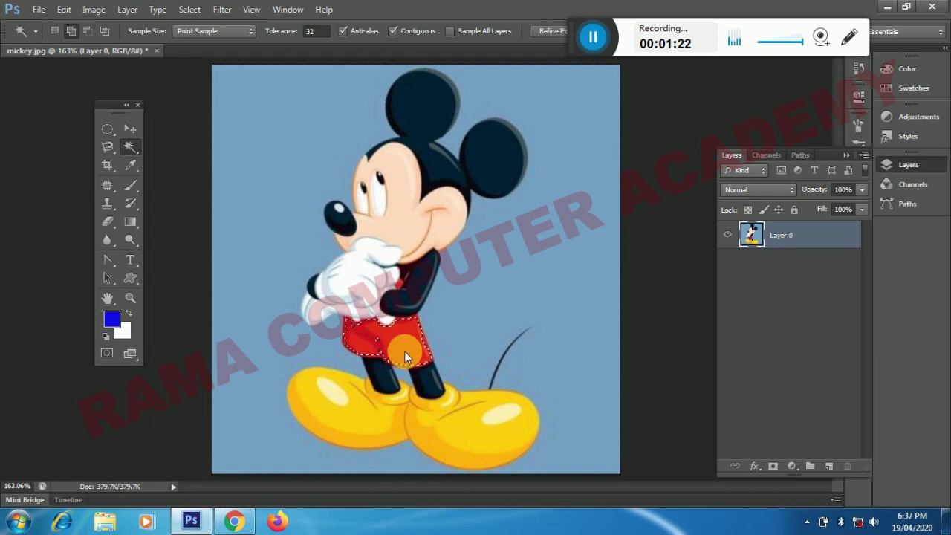
# Clear the shorts selection and test a Magic Wand selection of the ears and head.
pyautogui.hotkey('ctrl', 'd')
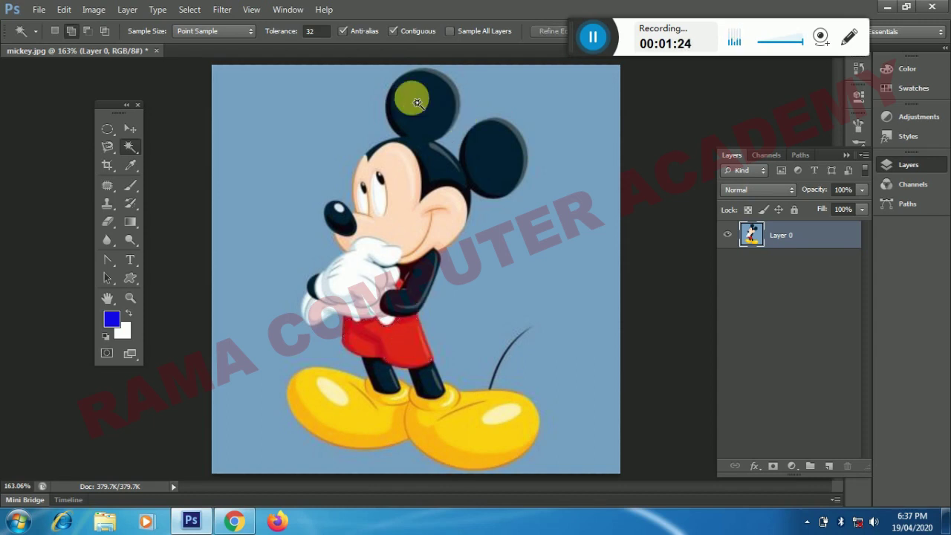
pyautogui.click(424, 97)
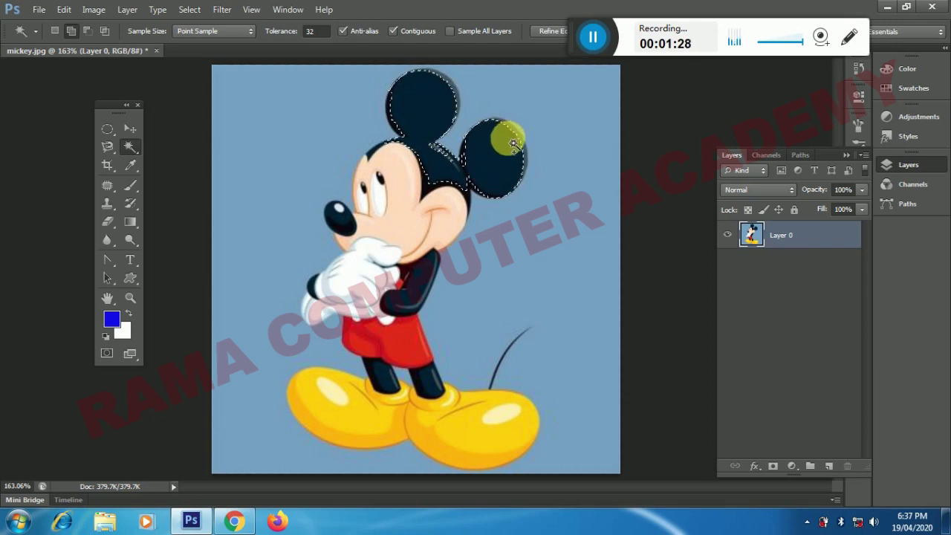
pyautogui.hotkey('ctrl', 'd')
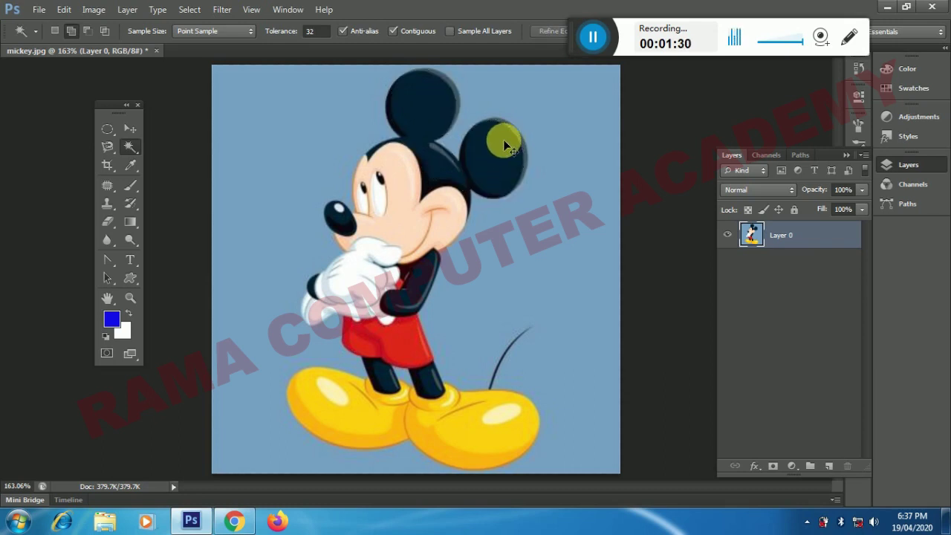
# Zoom in on the ears, test two more ear selections and deselect.
pyautogui.hotkey('ctrl', '+')
pyautogui.hotkey('ctrl', '+')
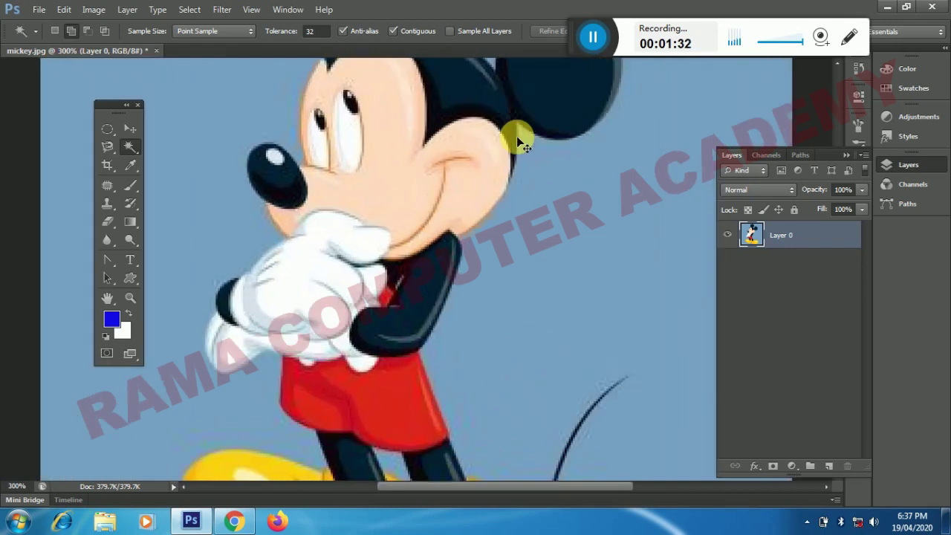
pyautogui.scroll(3, 486, 303)
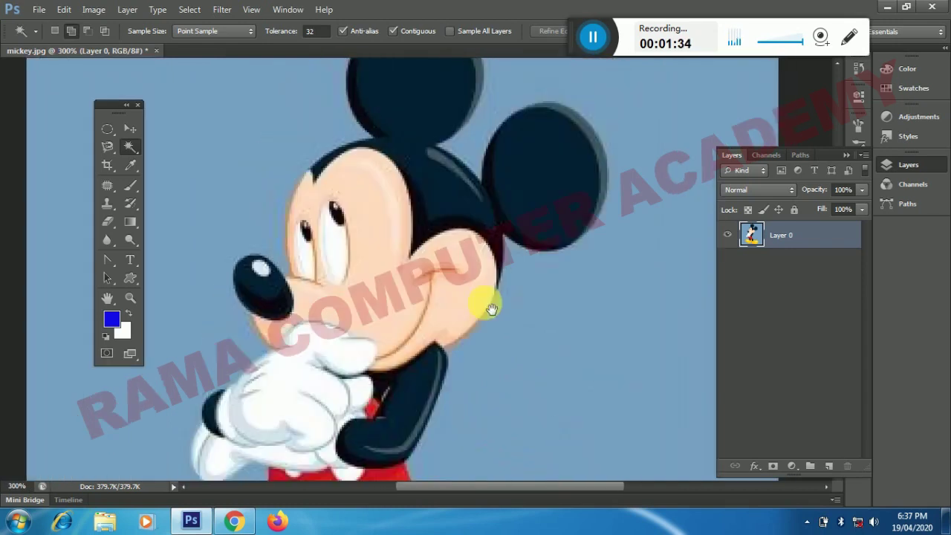
pyautogui.scroll(2, 486, 304)
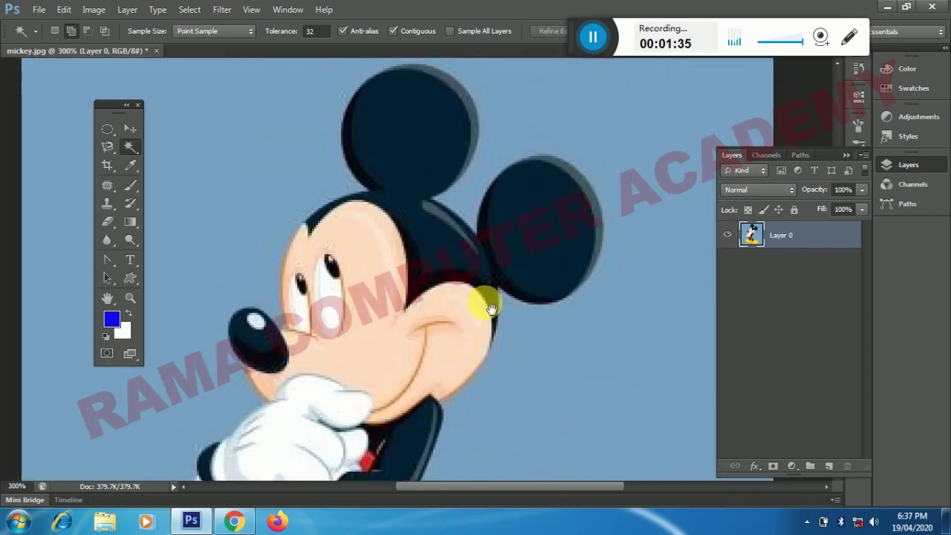
pyautogui.click(409, 139)
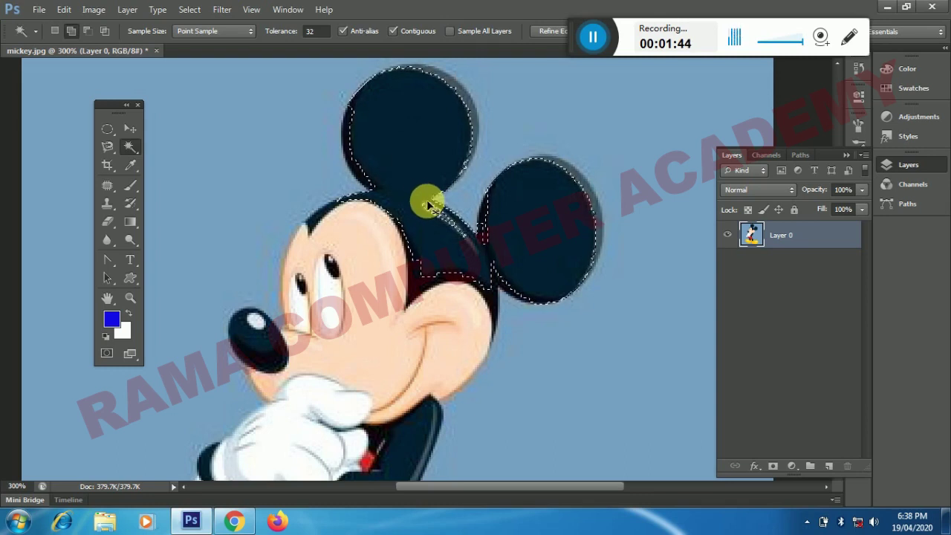
pyautogui.hotkey('ctrl', 'd')
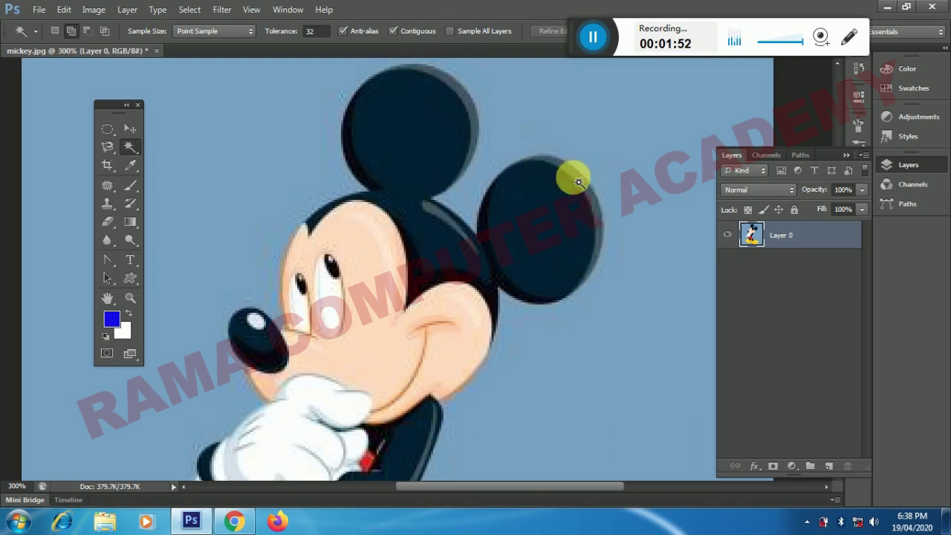
pyautogui.click(403, 156)
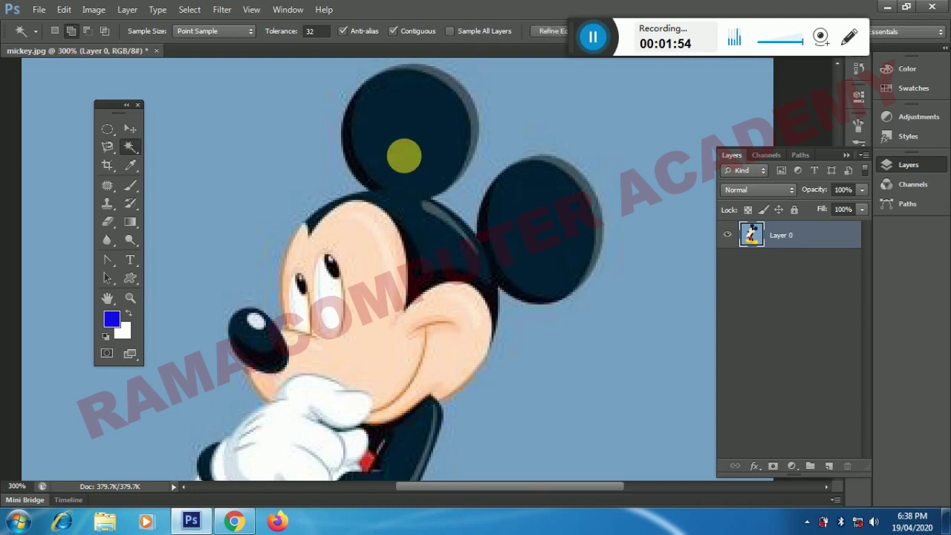
pyautogui.hotkey('ctrl', 'd')
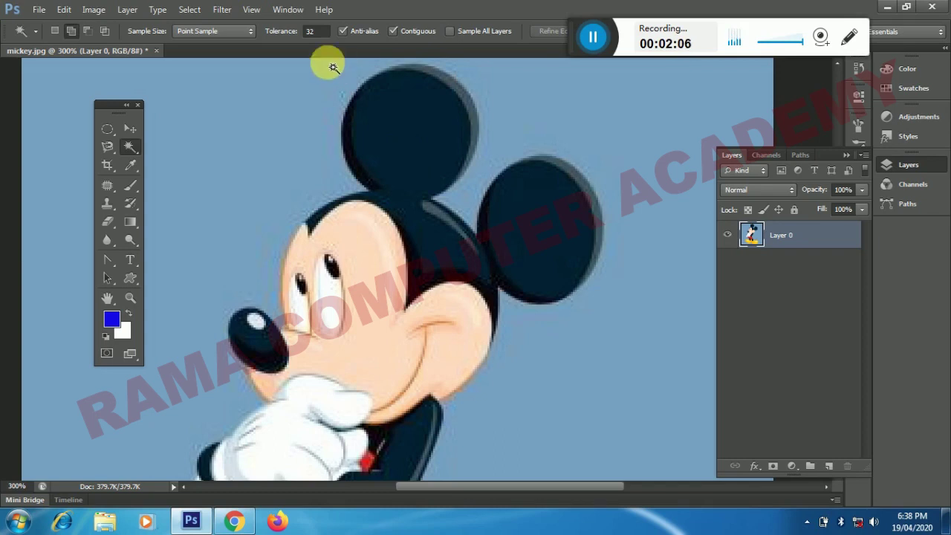
# Try Magic Wand ear selections at tolerance 50 and 65, deselecting each.
pyautogui.click(129, 146)
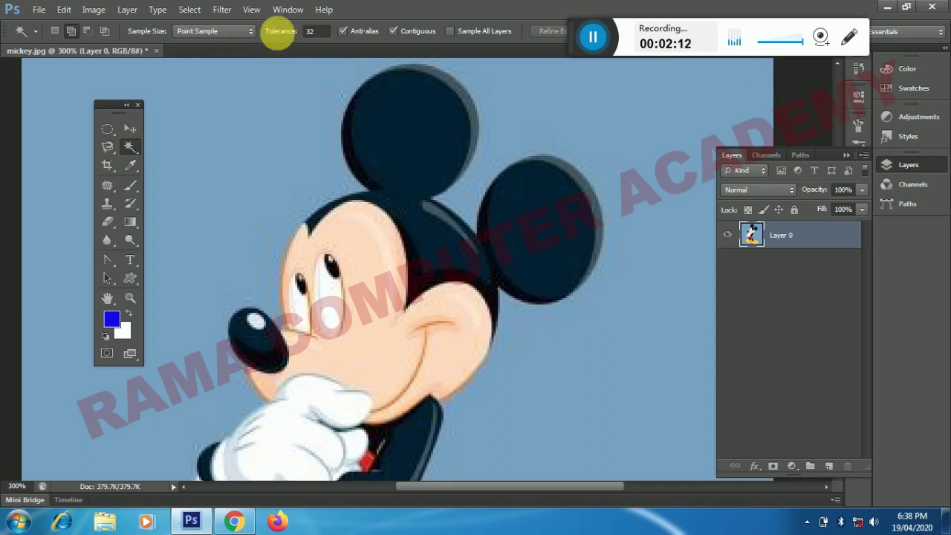
pyautogui.click(320, 33)
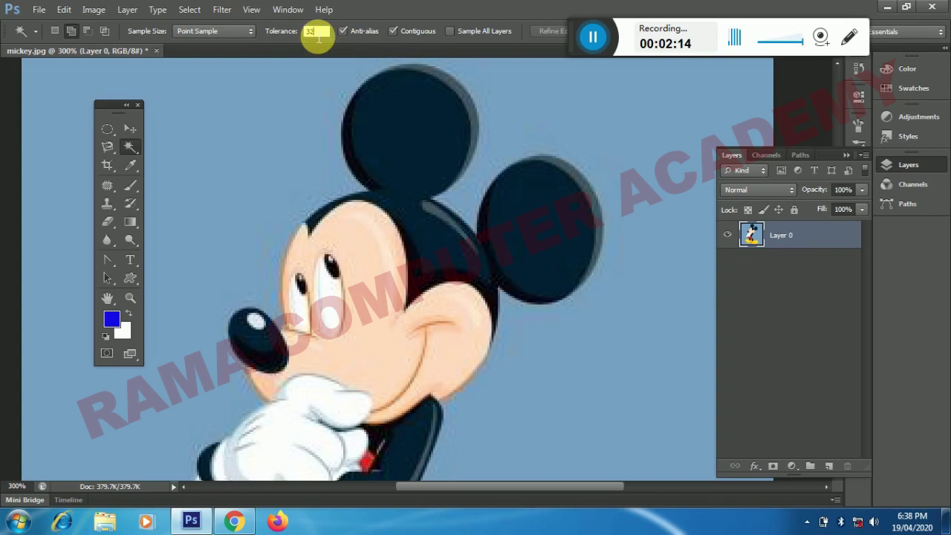
pyautogui.write('50')
pyautogui.click(431, 162)
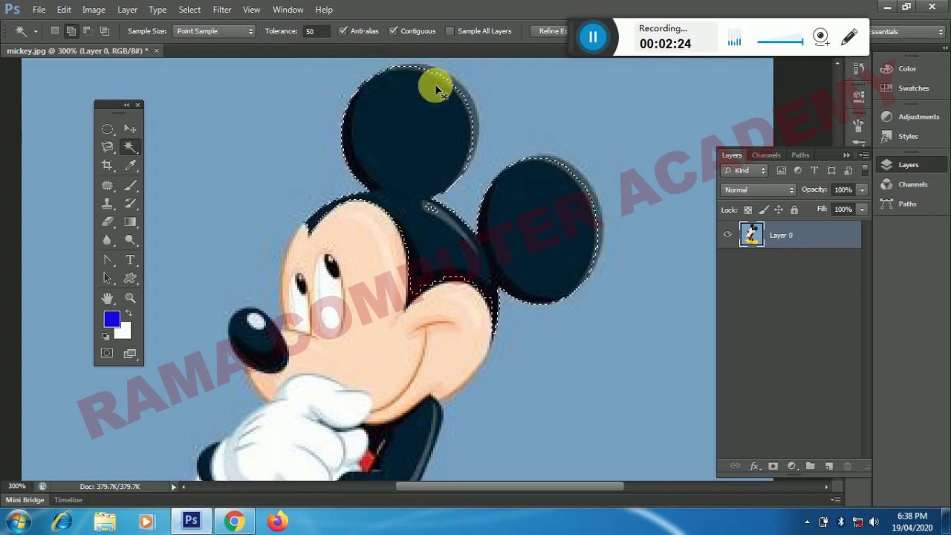
pyautogui.hotkey('ctrl', 'd')
pyautogui.click(290, 30)
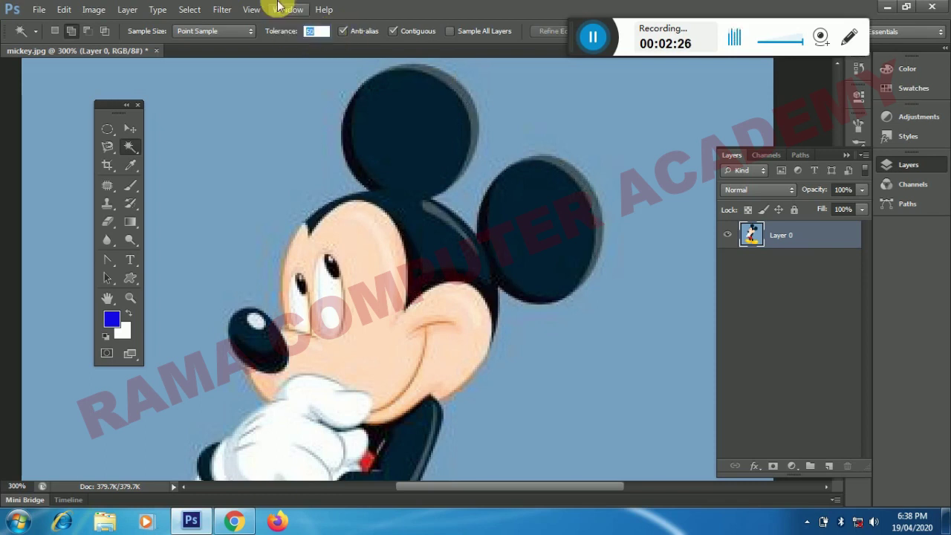
pyautogui.write('65')
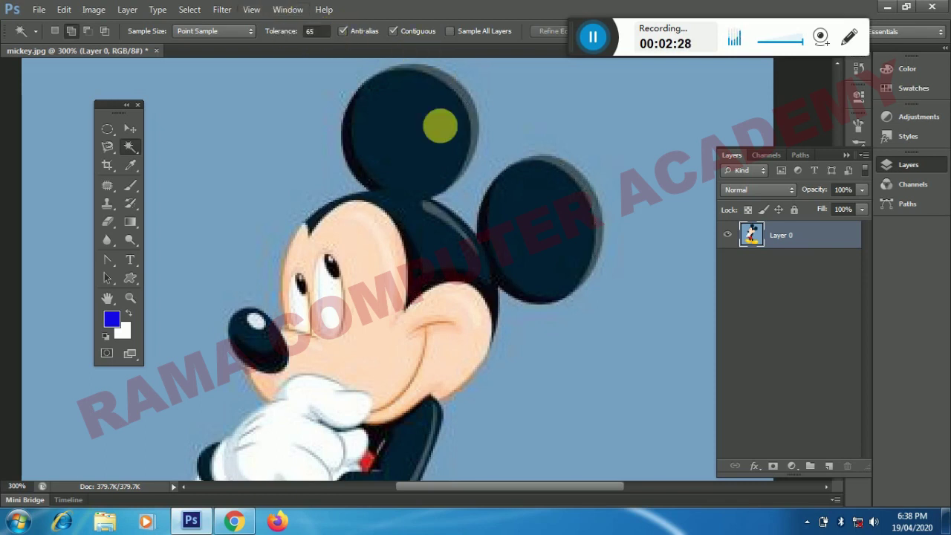
pyautogui.click(441, 128)
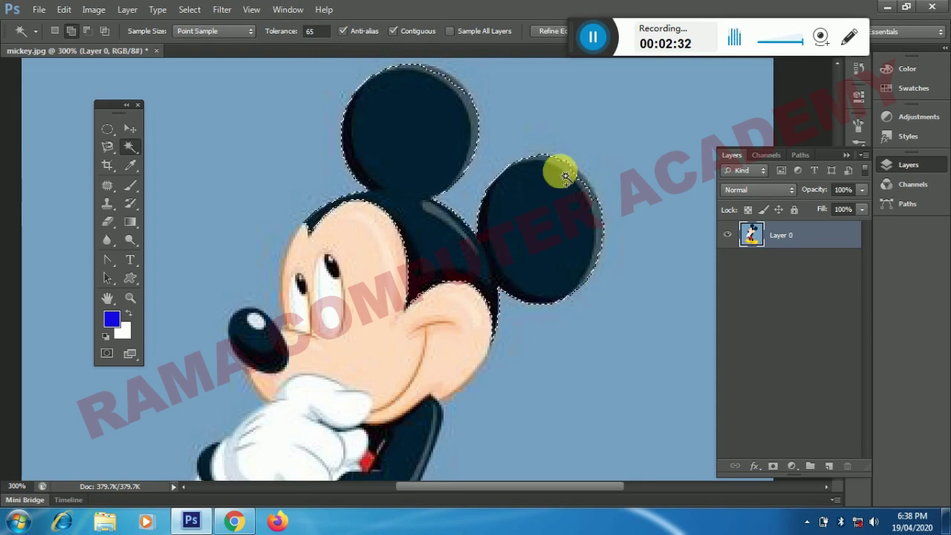
pyautogui.hotkey('ctrl', 'd')
# Raise the tolerance to 70, then 75, and select Mickey's ears and head.
pyautogui.click(312, 31)
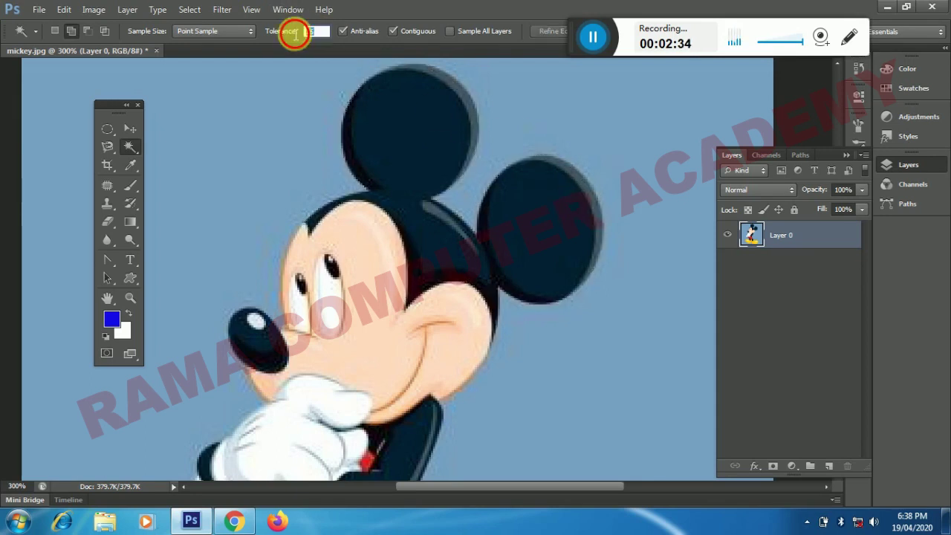
pyautogui.press('BackSpace')
pyautogui.write('70')
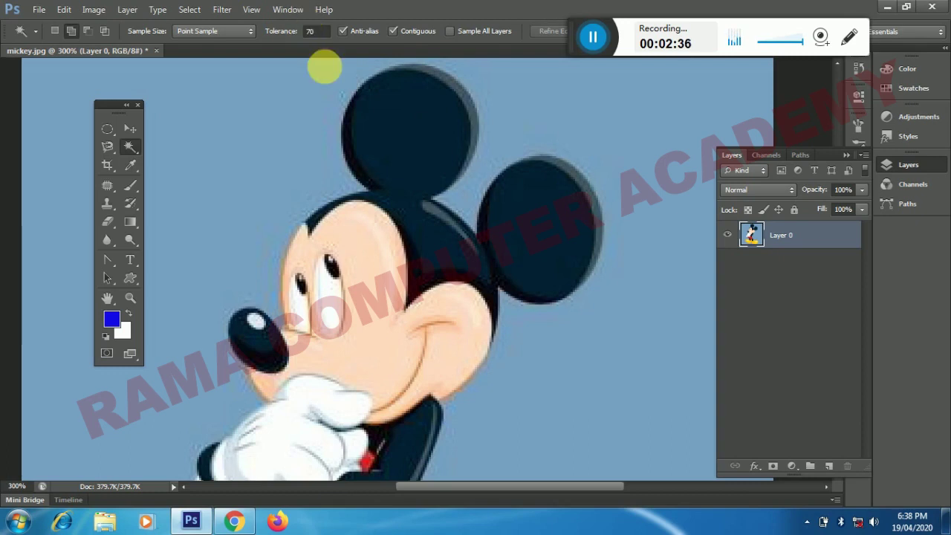
pyautogui.click(434, 107)
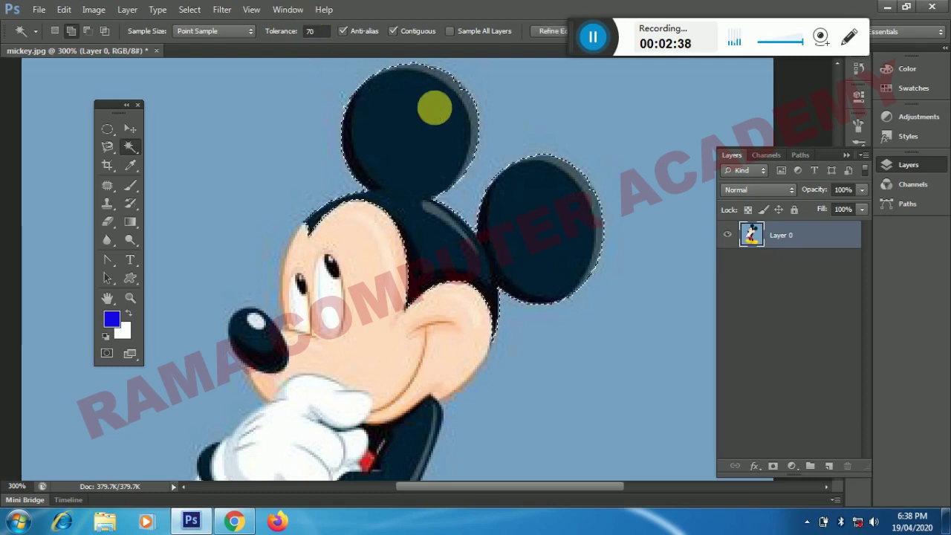
pyautogui.hotkey('ctrl', 'd')
pyautogui.click(316, 30)
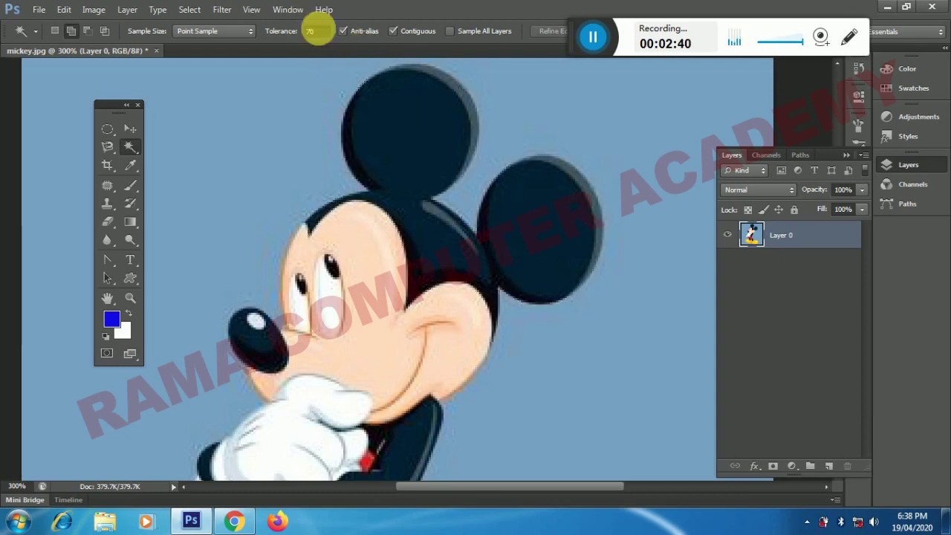
pyautogui.write('75')
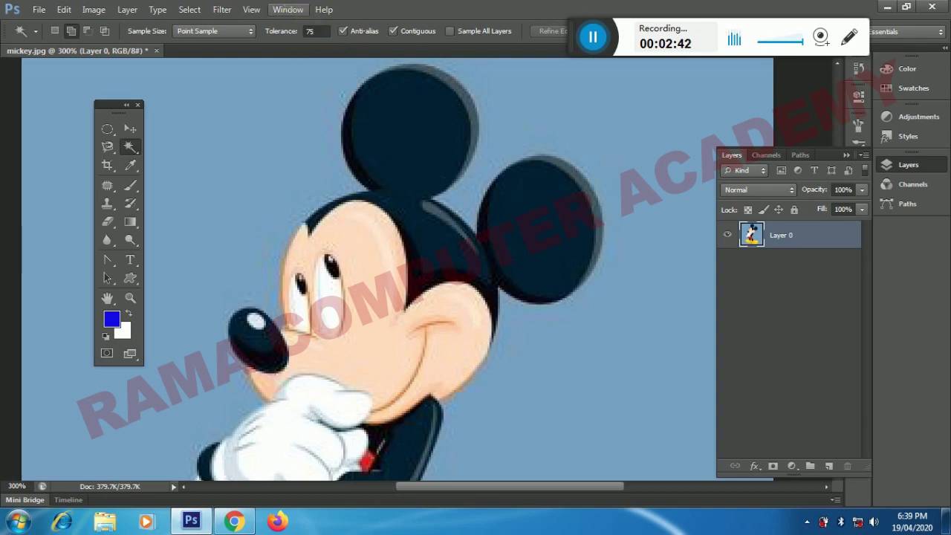
pyautogui.click(420, 131)
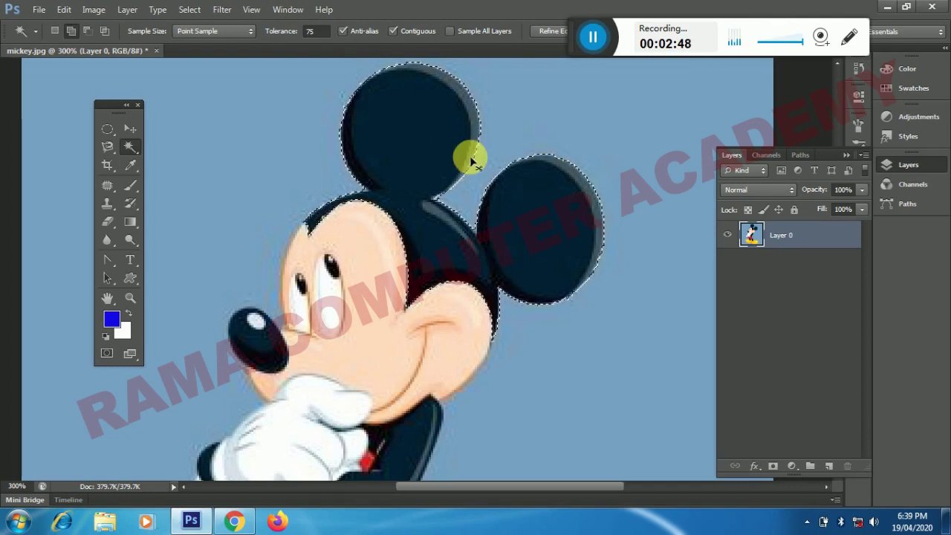
# Copy the ears to Layer 1 and shift it slightly left over the visible original.
pyautogui.hotkey('ctrl', 'j')
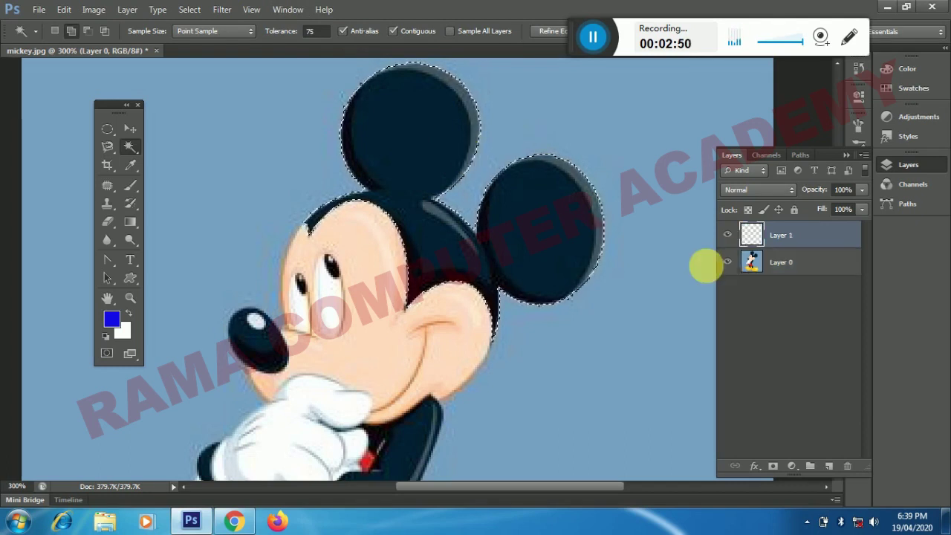
pyautogui.click(729, 263)
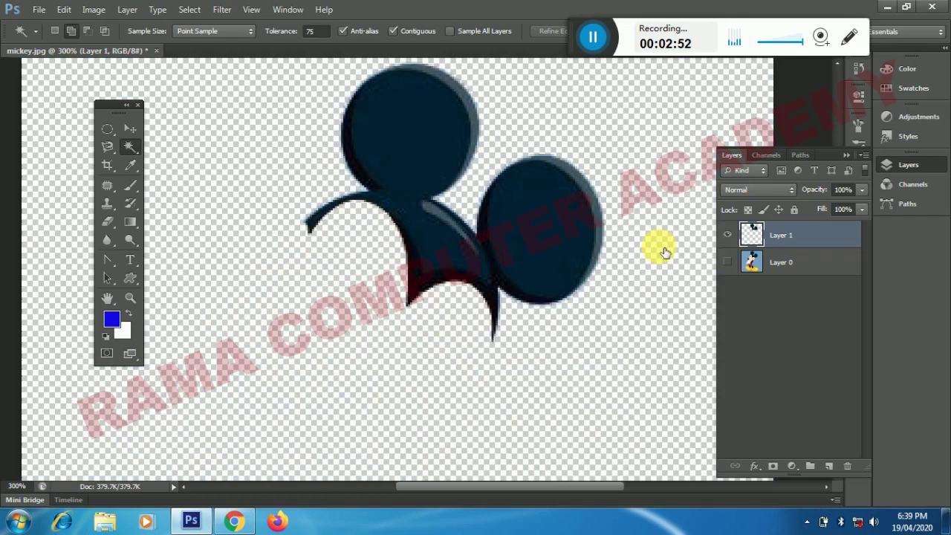
pyautogui.click(130, 129)
pyautogui.moveTo(478, 234)
pyautogui.mouseDown()
pyautogui.moveTo(427, 248)
pyautogui.moveTo(453, 240)
pyautogui.mouseUp()
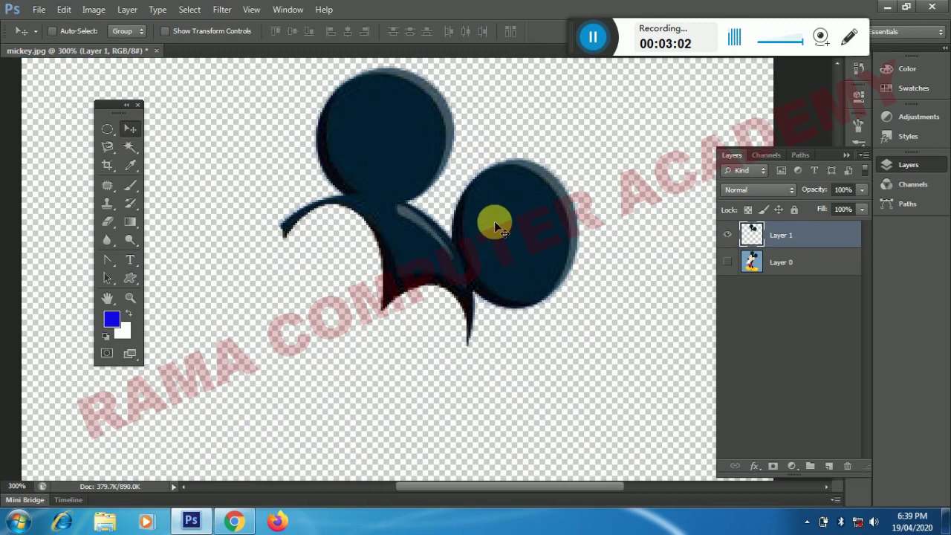
pyautogui.click(728, 262)
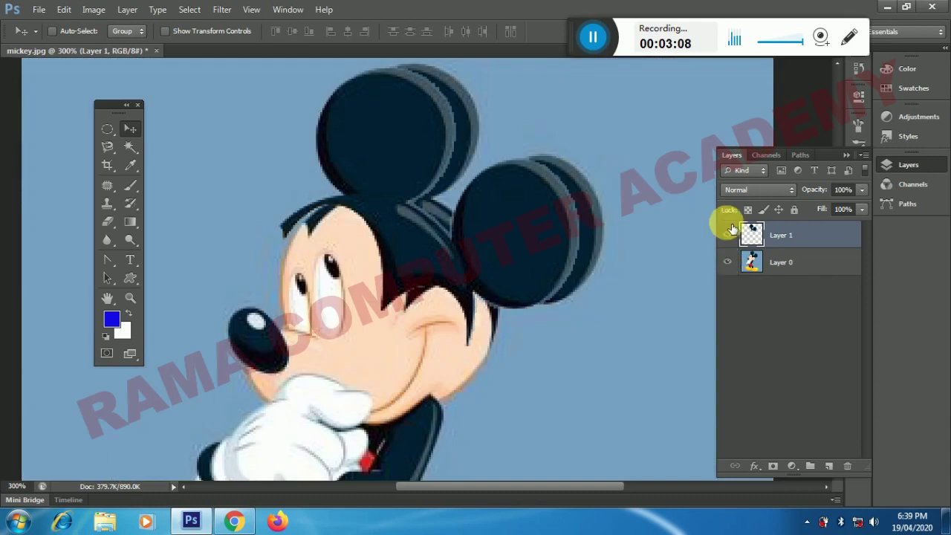
# Delete Layer 1 and fit the whole Mickey image back into the window.
pyautogui.press('Delete')
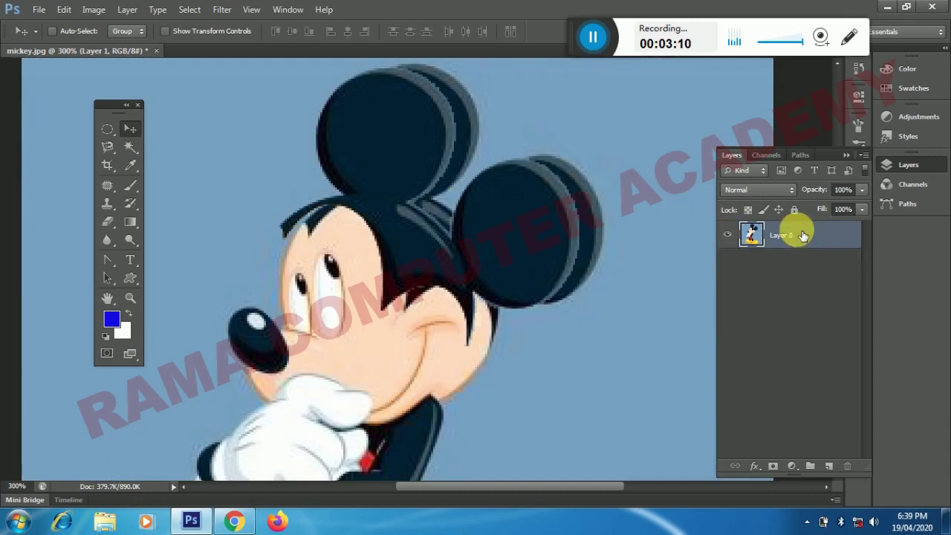
pyautogui.hotkey('ctrl', '-')
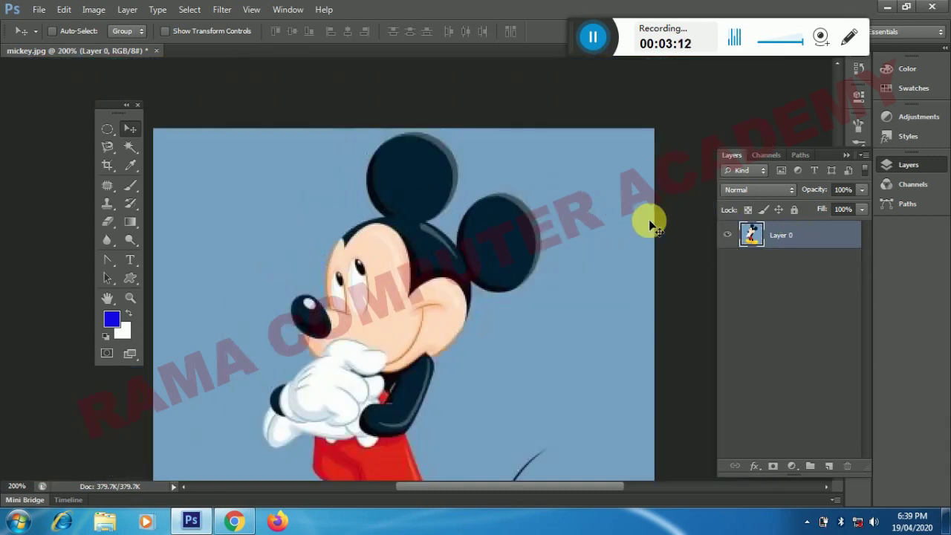
pyautogui.hotkey('ctrl', '-')
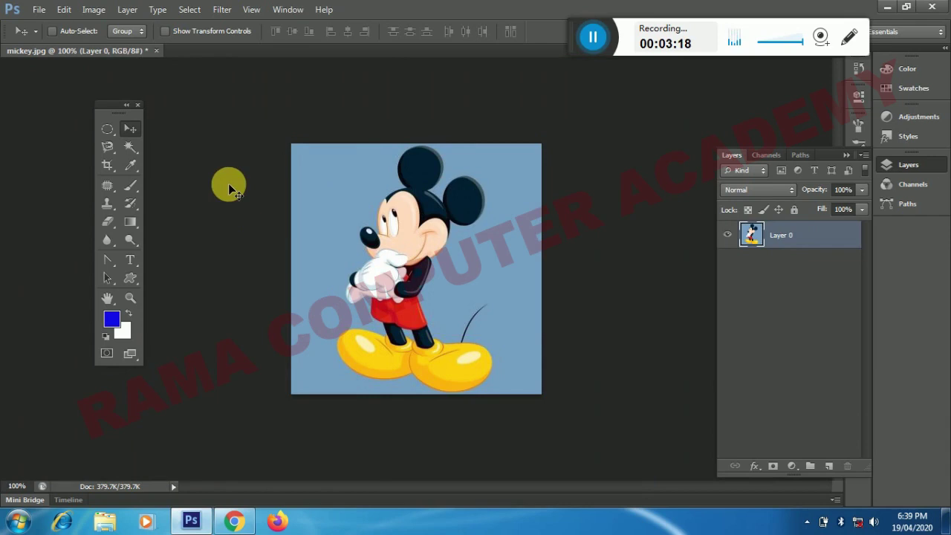
pyautogui.hotkey('ctrl', '+')
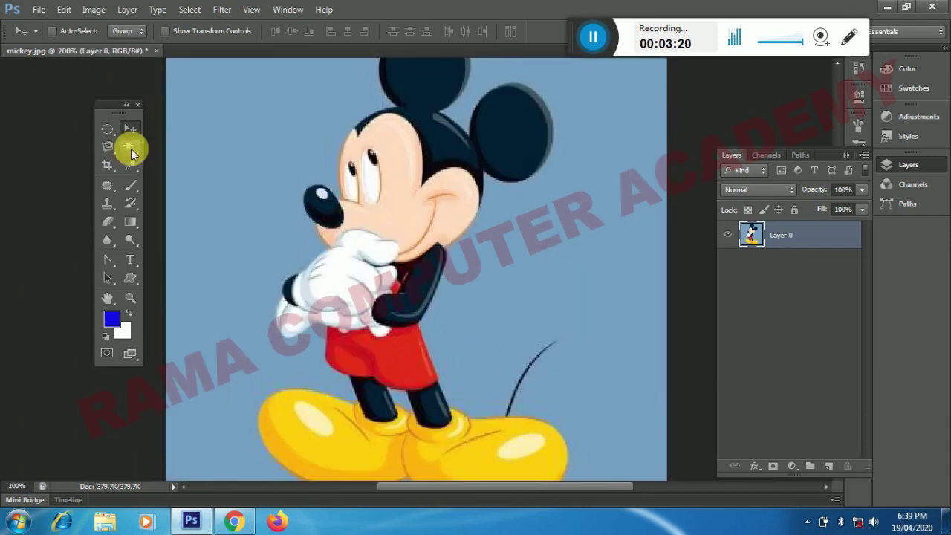
pyautogui.press('z')
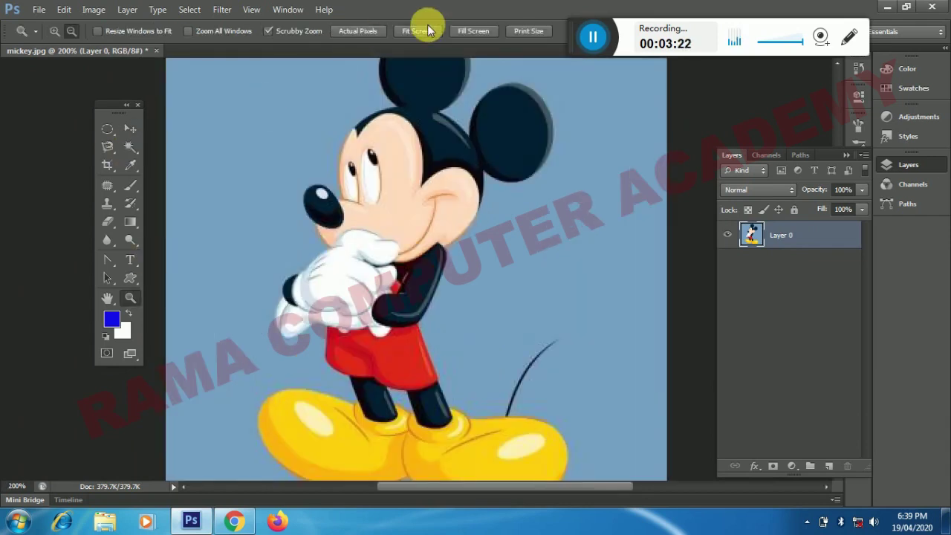
pyautogui.click(418, 31)
# Reset the Magic Wand tolerance to 32 and select the blue background.
pyautogui.click(130, 147)
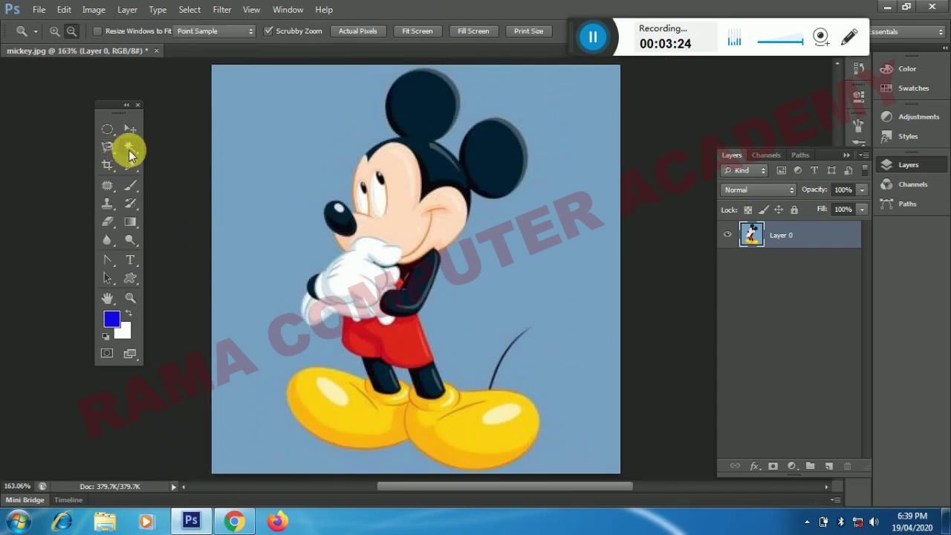
pyautogui.click(309, 144)
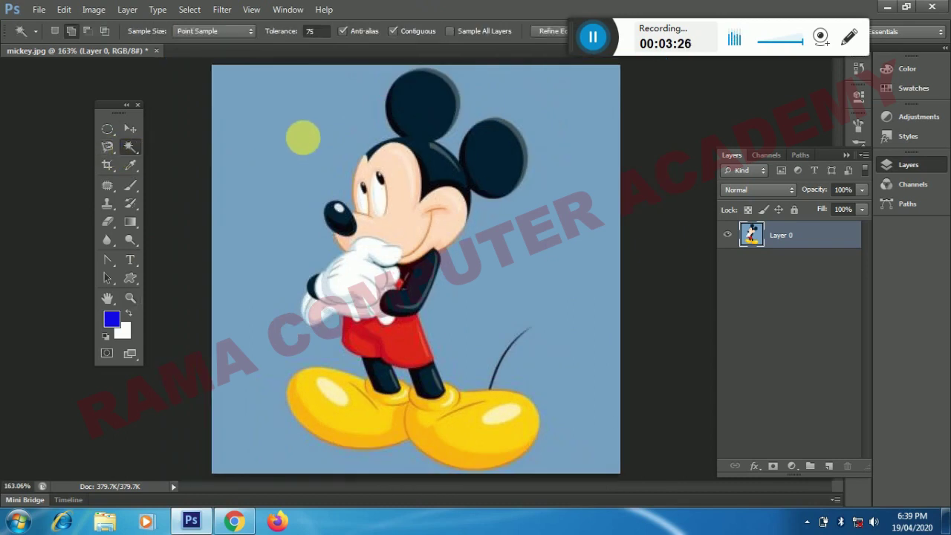
pyautogui.hotkey('ctrl', 'd')
pyautogui.click(311, 31)
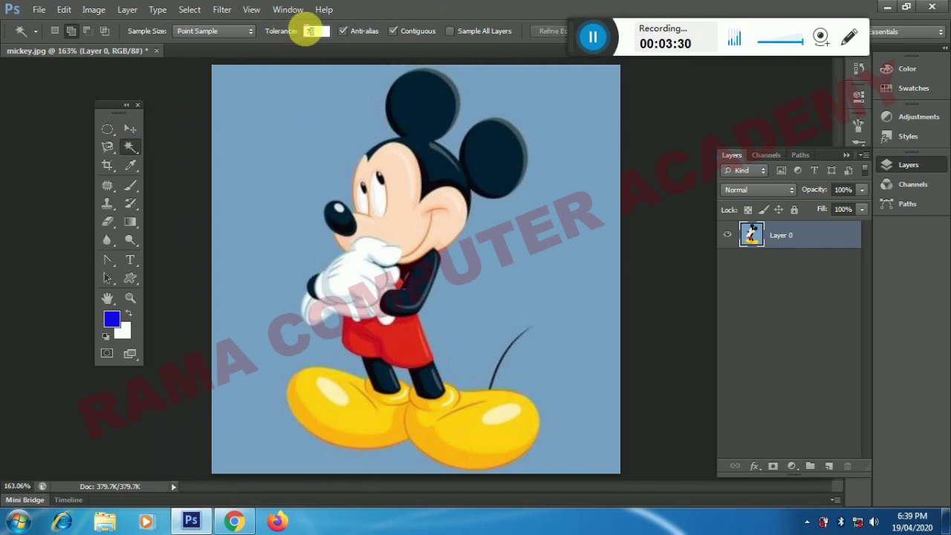
pyautogui.write('2')
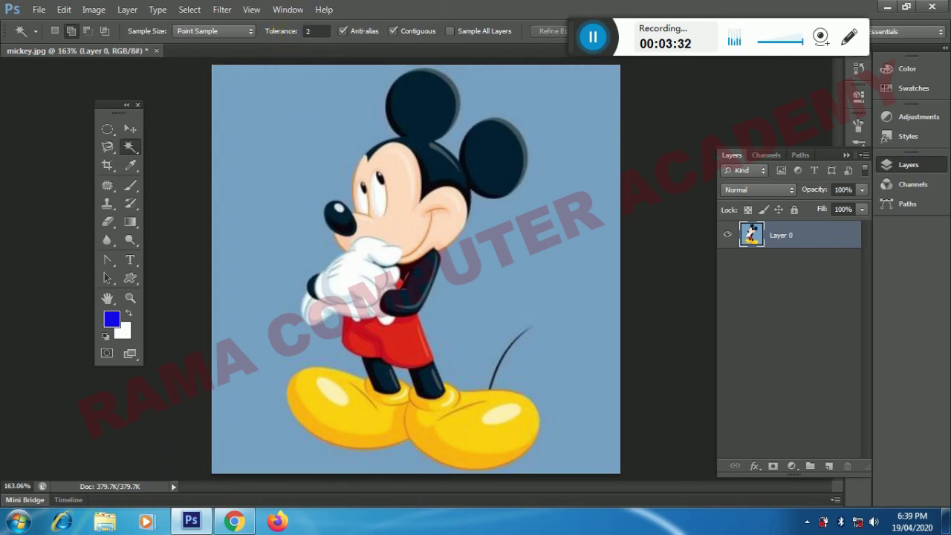
pyautogui.click(311, 31)
pyautogui.write('3')
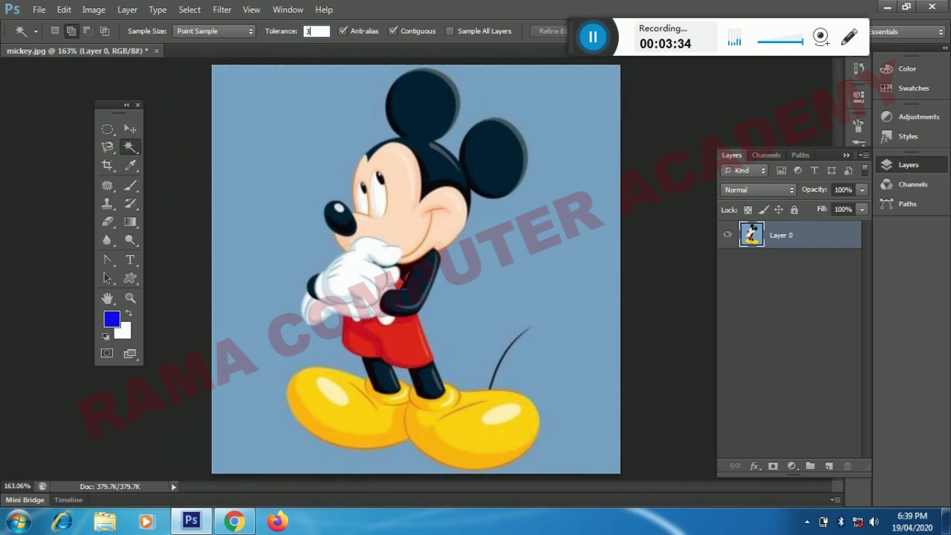
pyautogui.click(329, 116)
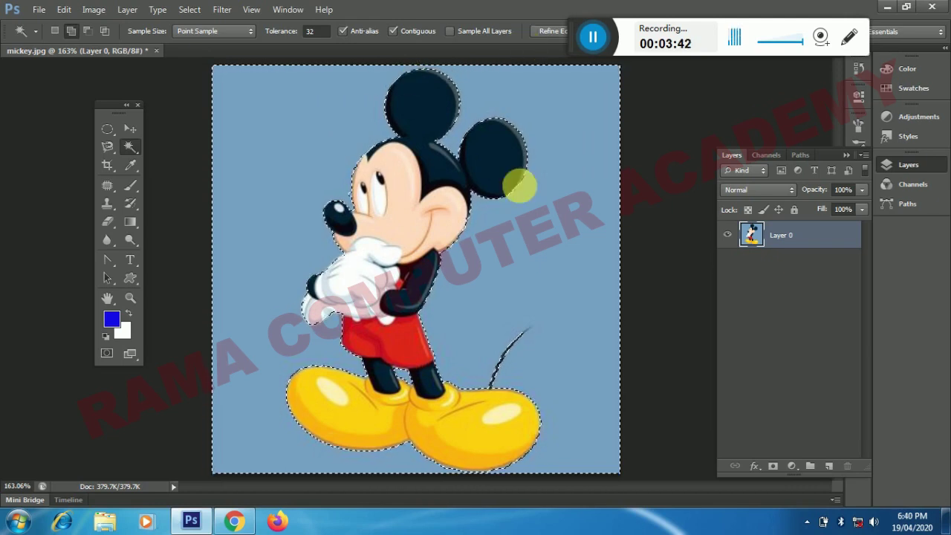
# Invert the selection to Mickey and copy him onto a new Layer 1.
pyautogui.click(190, 15)
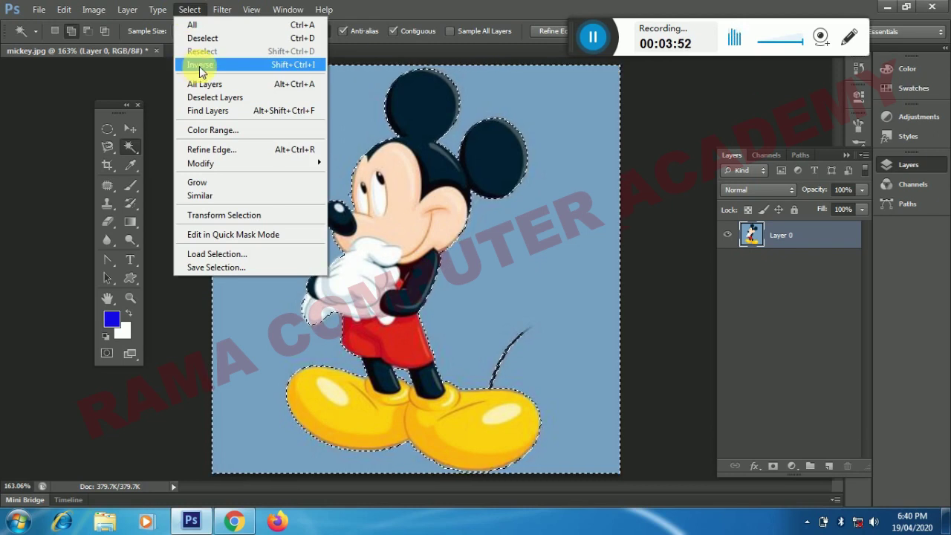
pyautogui.click(252, 66)
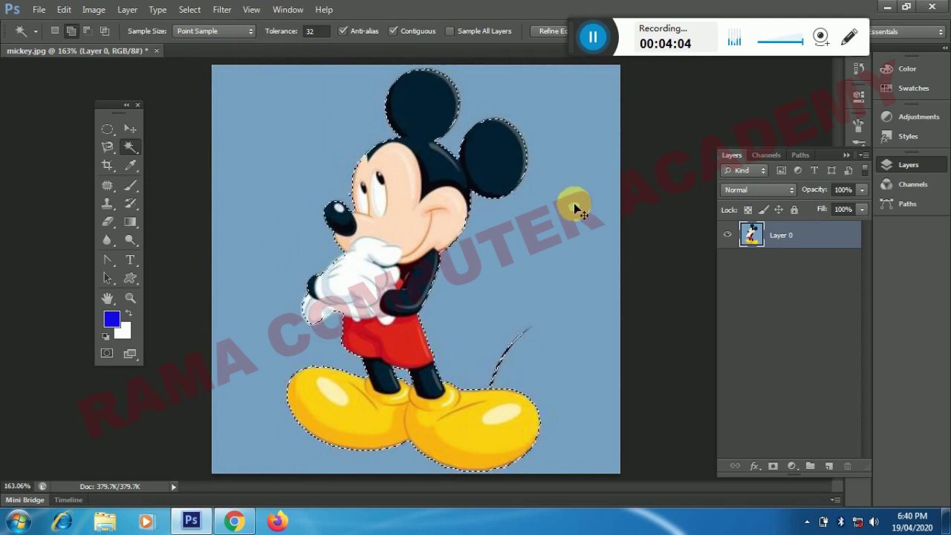
pyautogui.hotkey('ctrl', 'j')
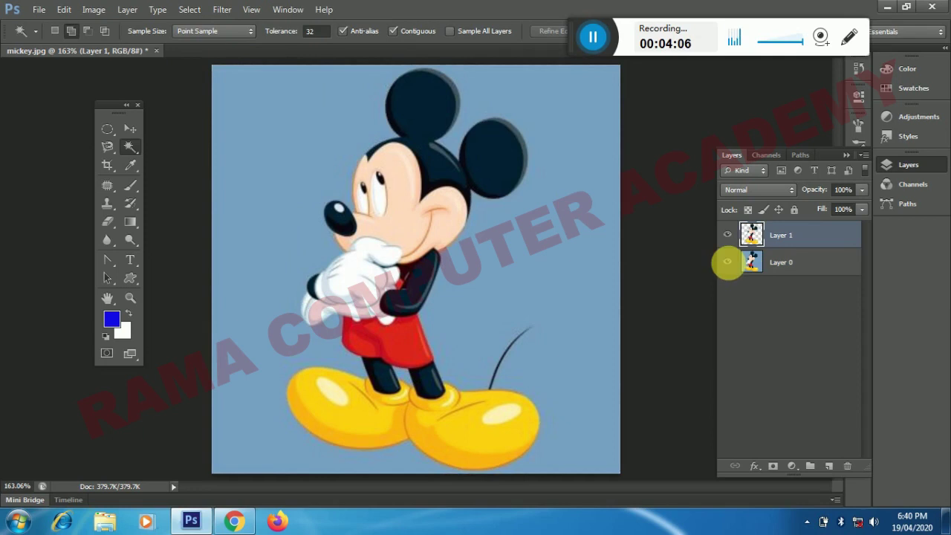
# Offset the Layer 1 cut-out with Layer 0 hidden, then delete Layer 1.
pyautogui.click(728, 263)
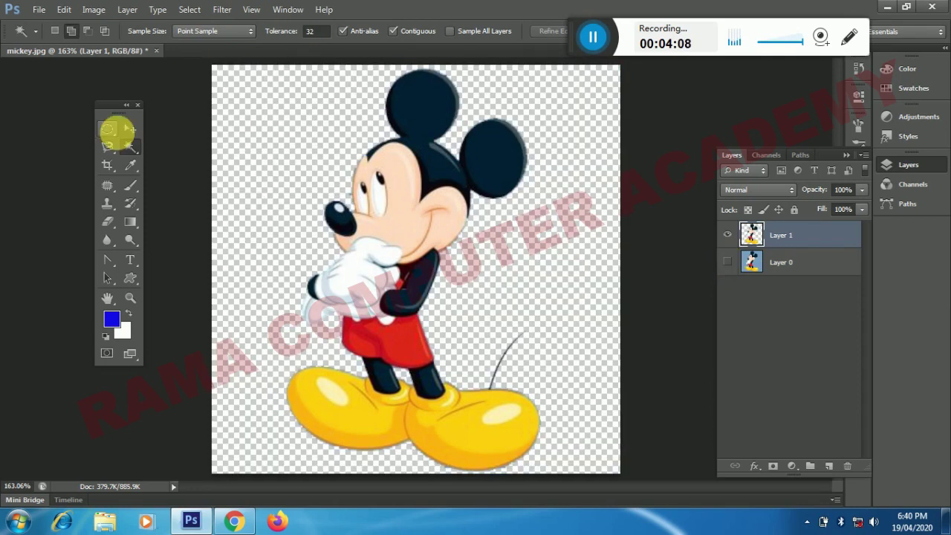
pyautogui.click(130, 129)
pyautogui.moveTo(340, 220)
pyautogui.mouseDown()
pyautogui.moveTo(449, 208)
pyautogui.moveTo(364, 230)
pyautogui.moveTo(374, 216)
pyautogui.mouseUp()
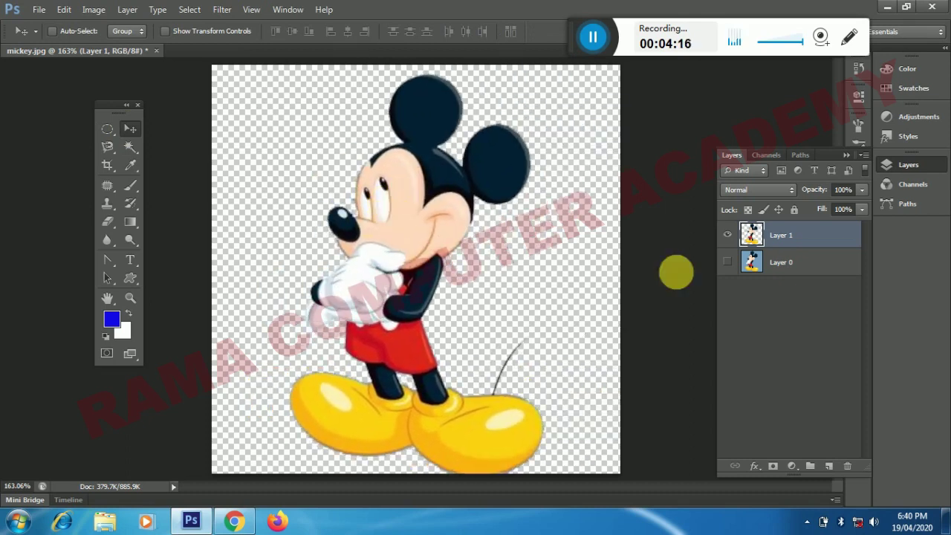
pyautogui.click(728, 263)
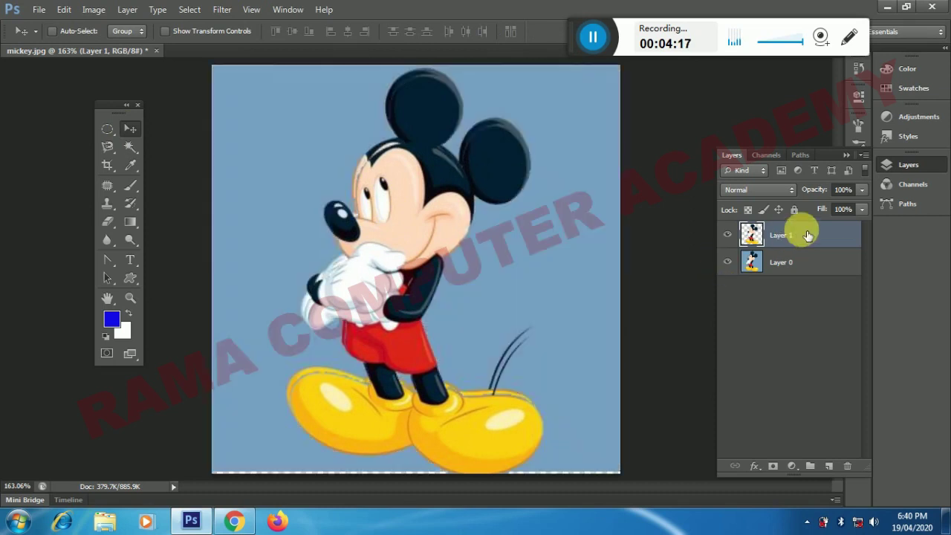
pyautogui.click(847, 466)
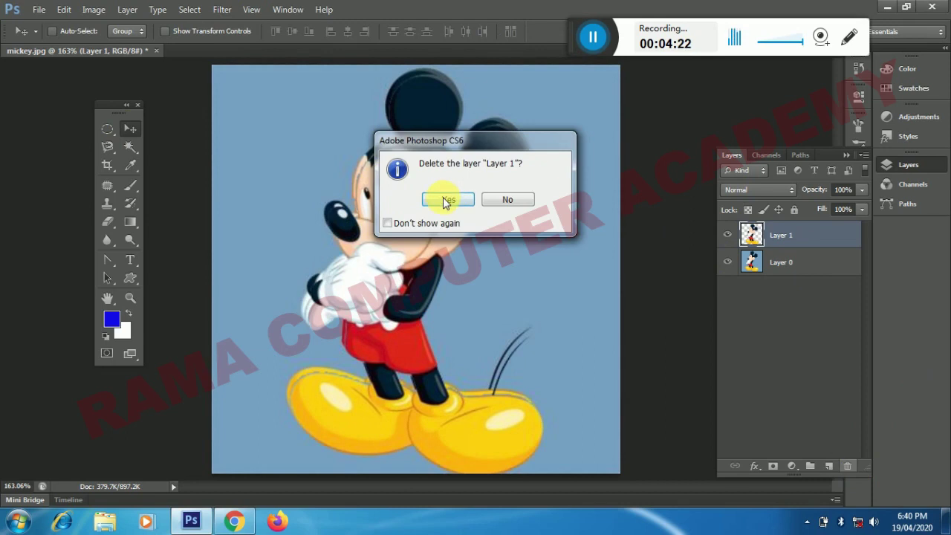
pyautogui.click(445, 200)
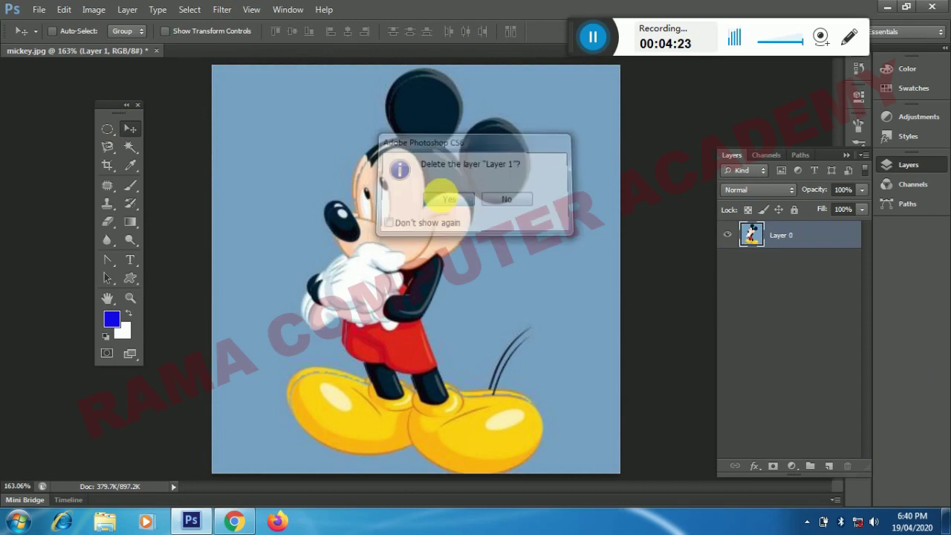
# Paint over the blue background with the Quick Selection Tool, top-left across to upper-right.
pyautogui.click(128, 150)
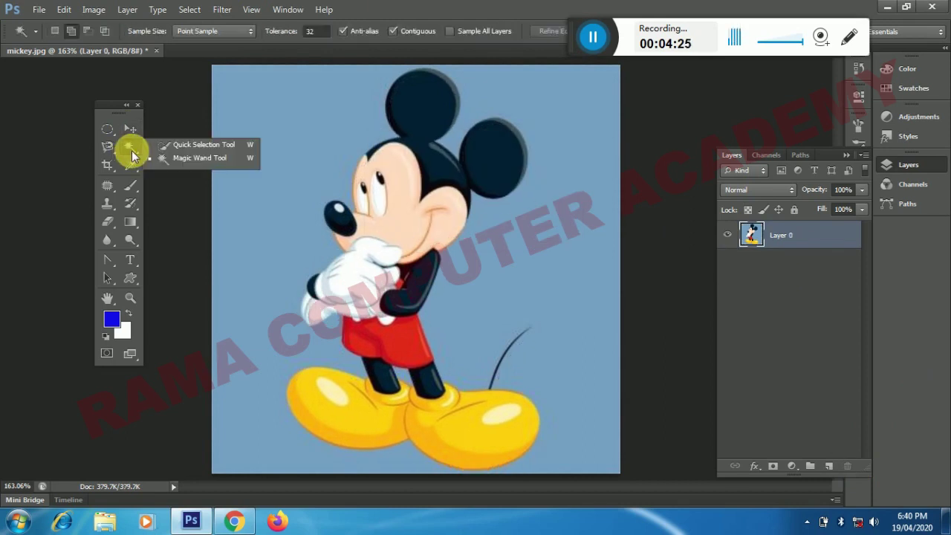
pyautogui.click(186, 145)
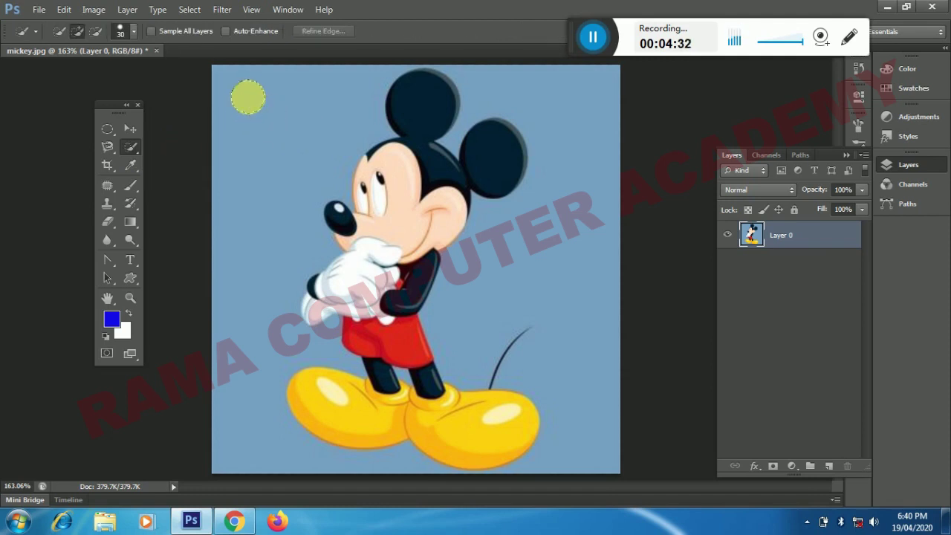
pyautogui.click(247, 97)
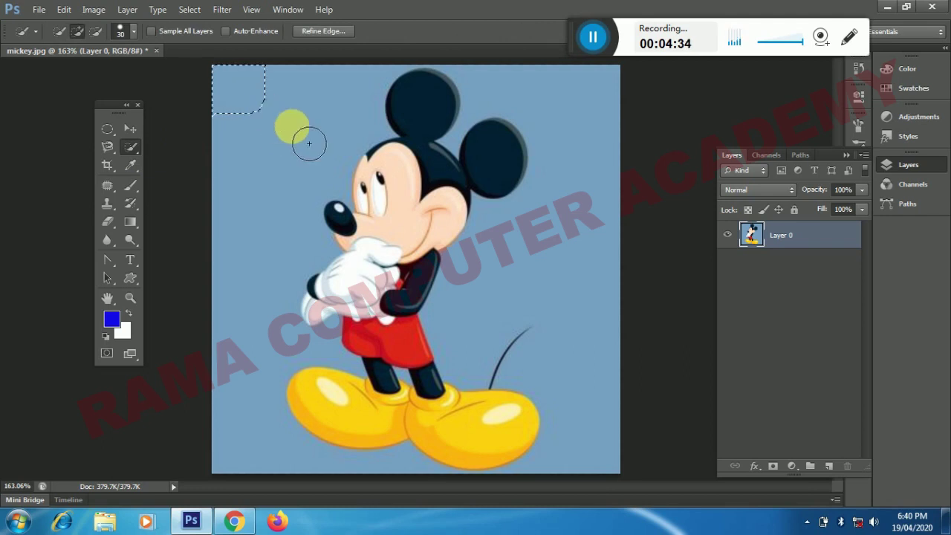
pyautogui.moveTo(309, 152)
pyautogui.mouseDown()
pyautogui.moveTo(298, 153)
pyautogui.moveTo(278, 206)
pyautogui.moveTo(267, 318)
pyautogui.moveTo(275, 340)
pyautogui.moveTo(539, 119)
pyautogui.moveTo(516, 106)
pyautogui.moveTo(553, 116)
pyautogui.moveTo(563, 141)
pyautogui.moveTo(540, 125)
pyautogui.moveTo(558, 134)
pyautogui.mouseUp()
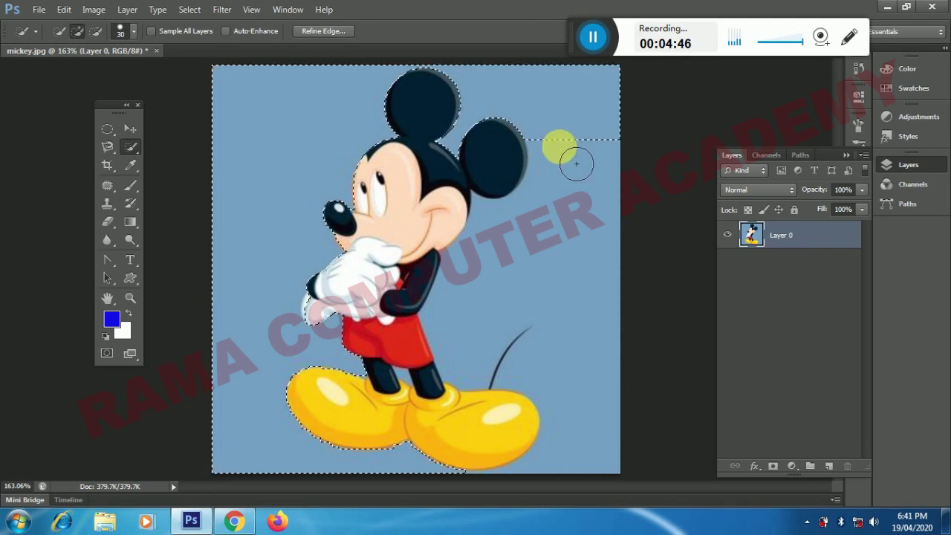
pyautogui.moveTo(566, 141)
pyautogui.mouseDown()
pyautogui.moveTo(484, 314)
pyautogui.moveTo(587, 324)
pyautogui.moveTo(583, 379)
pyautogui.moveTo(604, 415)
pyautogui.moveTo(627, 195)
pyautogui.moveTo(548, 127)
pyautogui.moveTo(427, 178)
pyautogui.mouseUp()
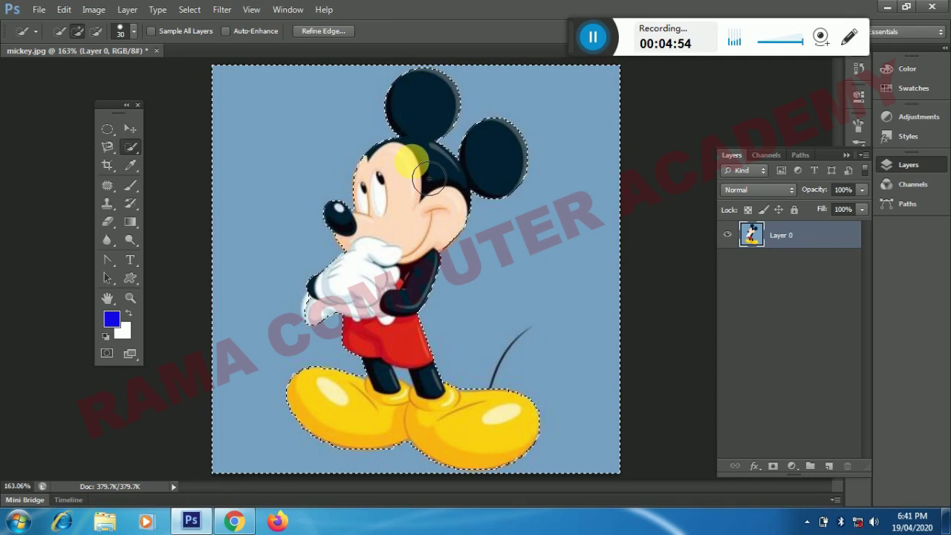
# Invert the background selection and put Mickey on a new layer.
pyautogui.click(192, 13)
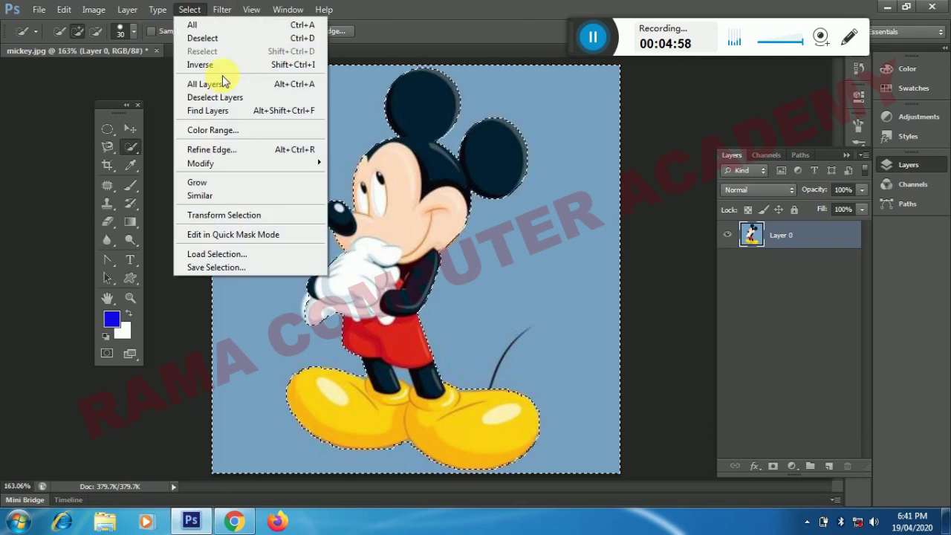
pyautogui.click(202, 65)
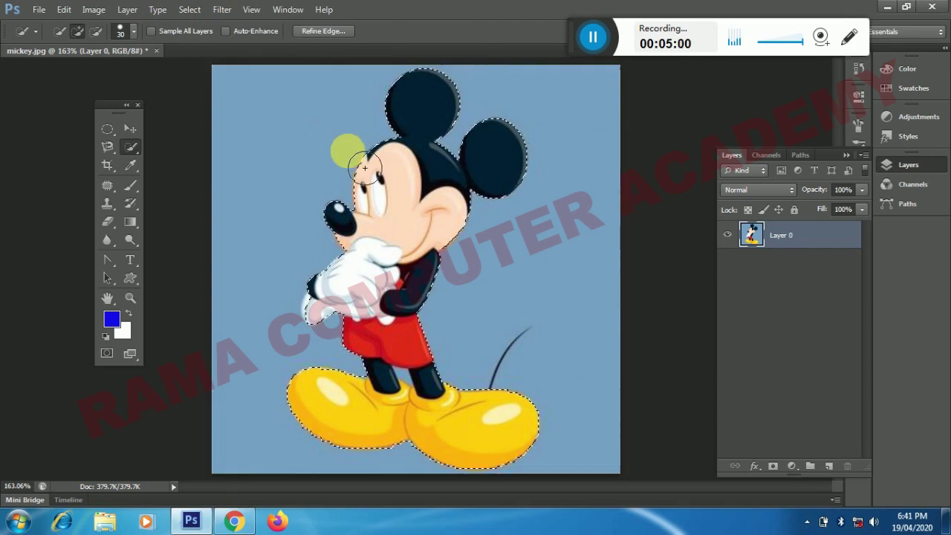
pyautogui.hotkey('ctrl', 'shift', 'alt', 'n')
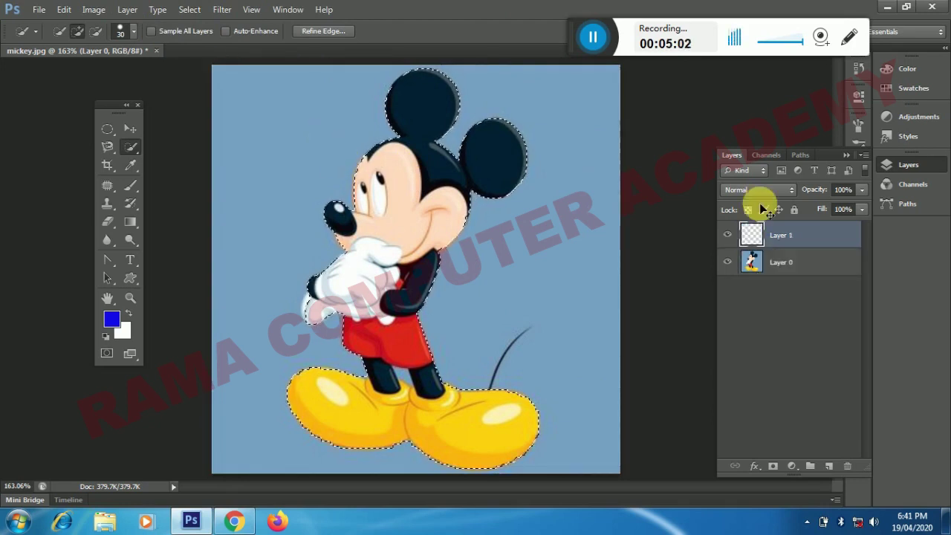
# Nudge the Mickey copy with Layer 0 hidden, restore Layer 0, and delete Layer 1.
pyautogui.click(728, 263)
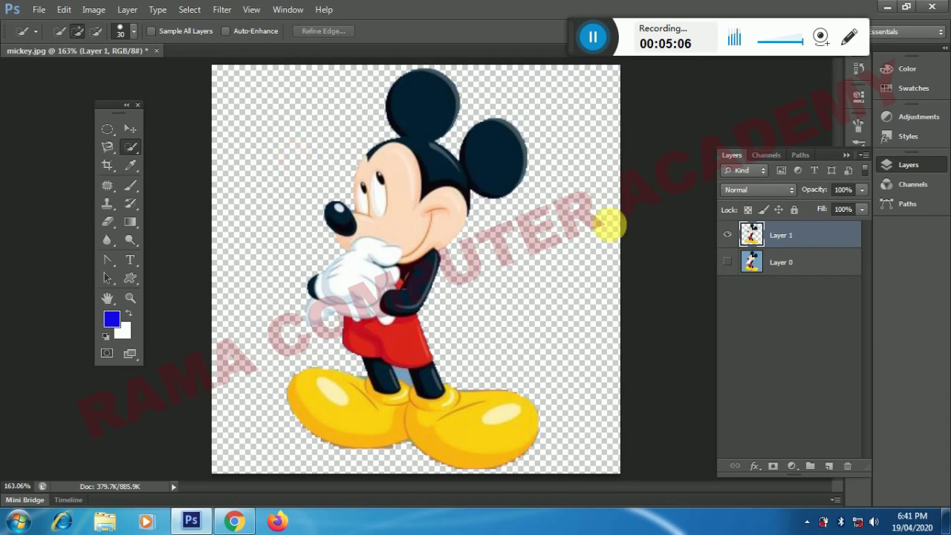
pyautogui.click(129, 128)
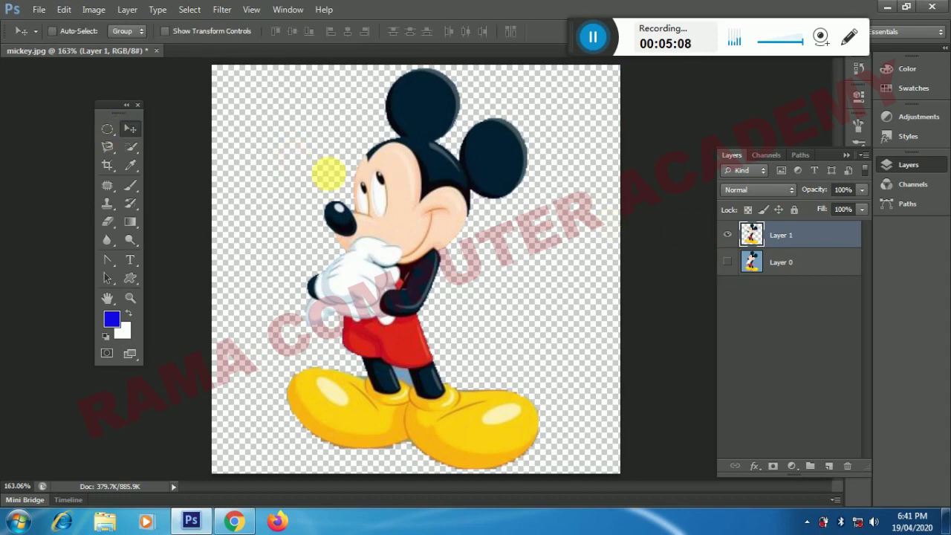
pyautogui.moveTo(328, 176); pyautogui.dragTo(407, 173)
pyautogui.click(728, 262)
pyautogui.click(847, 466)
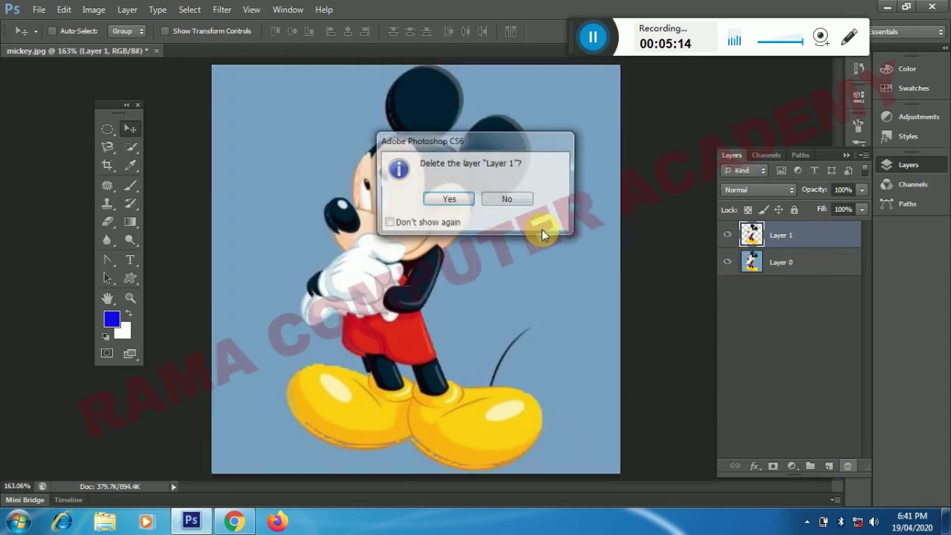
pyautogui.click(450, 199)
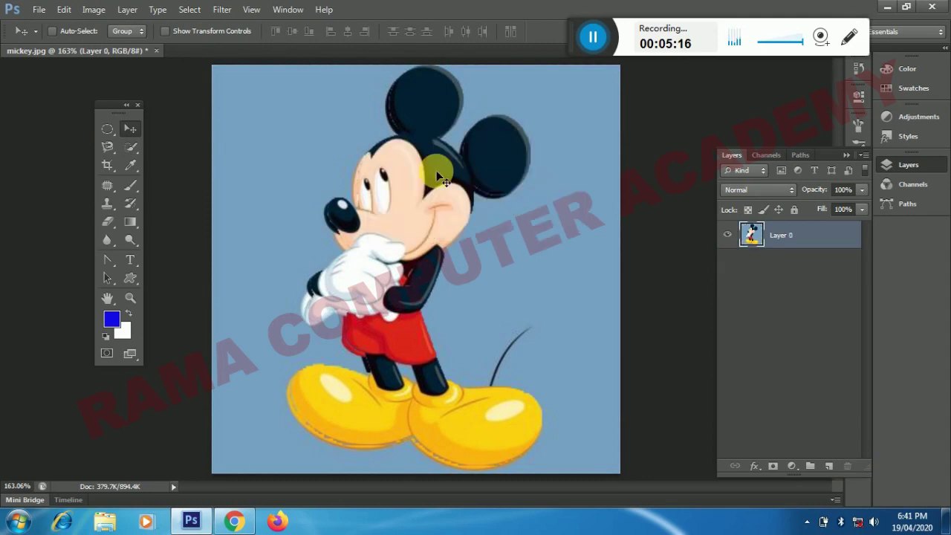
pyautogui.click(107, 165)
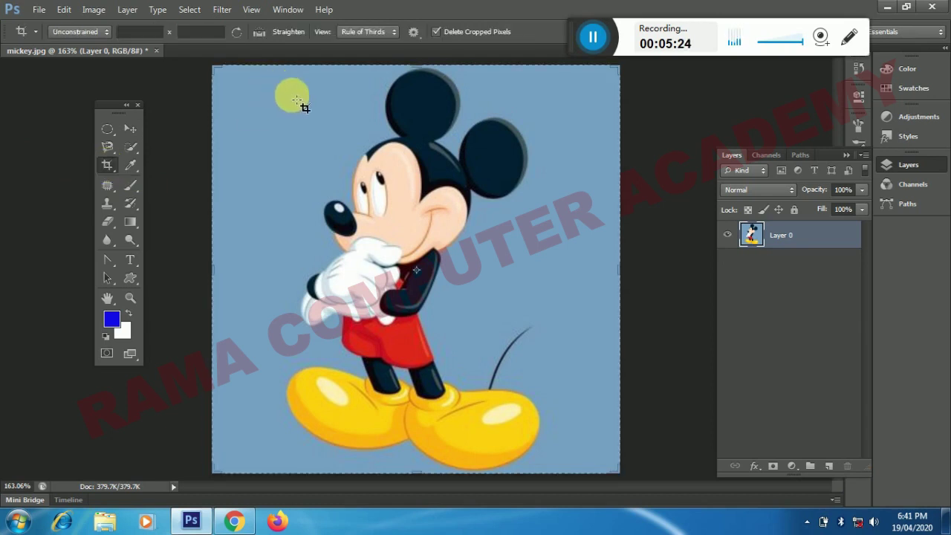
pyautogui.moveTo(281, 80)
pyautogui.mouseDown()
pyautogui.moveTo(484, 285)
pyautogui.moveTo(510, 293)
pyautogui.mouseUp()
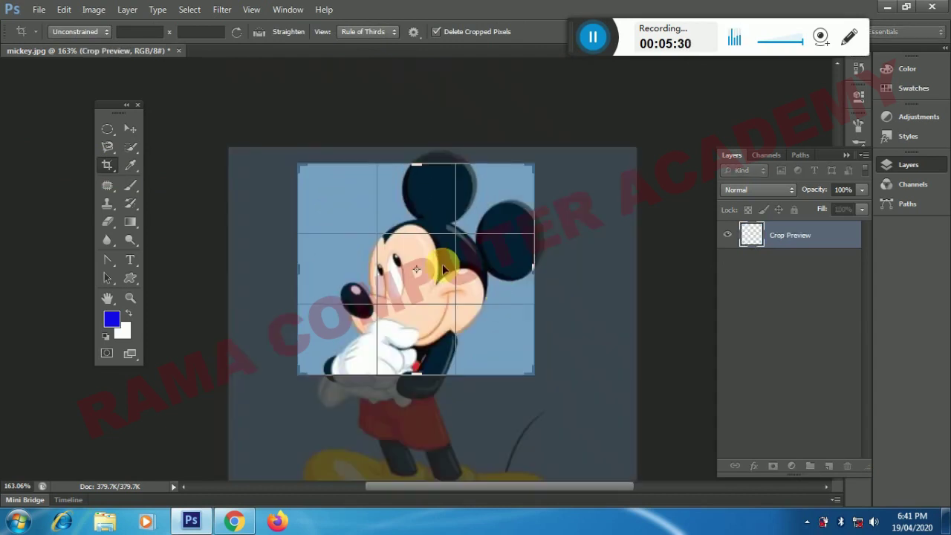
pyautogui.click(416, 273)
pyautogui.moveTo(416, 273)
pyautogui.mouseDown()
pyautogui.moveTo(416, 294)
pyautogui.moveTo(415, 269)
pyautogui.mouseUp()
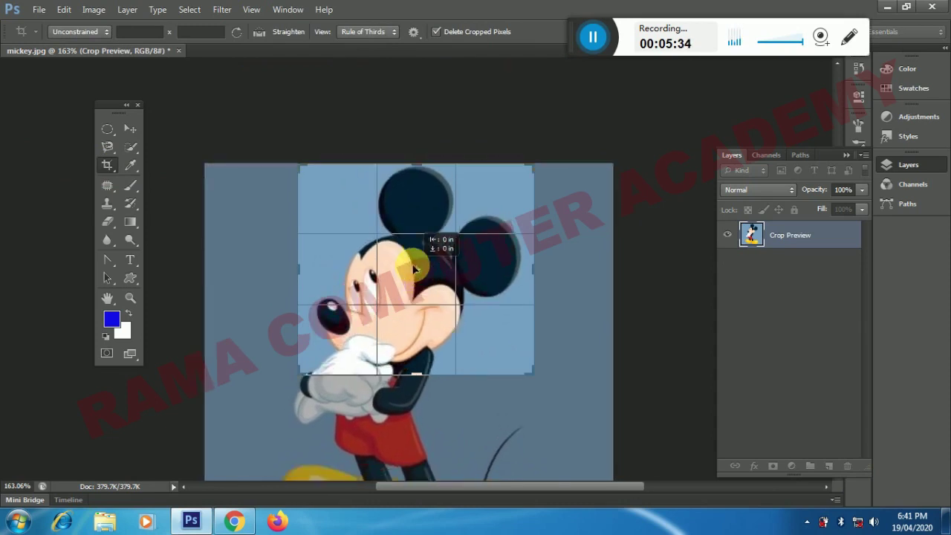
pyautogui.moveTo(415, 274); pyautogui.dragTo(416, 272)
pyautogui.moveTo(544, 392)
pyautogui.mouseDown()
pyautogui.moveTo(482, 426)
pyautogui.moveTo(593, 375)
pyautogui.moveTo(579, 379)
pyautogui.mouseUp()
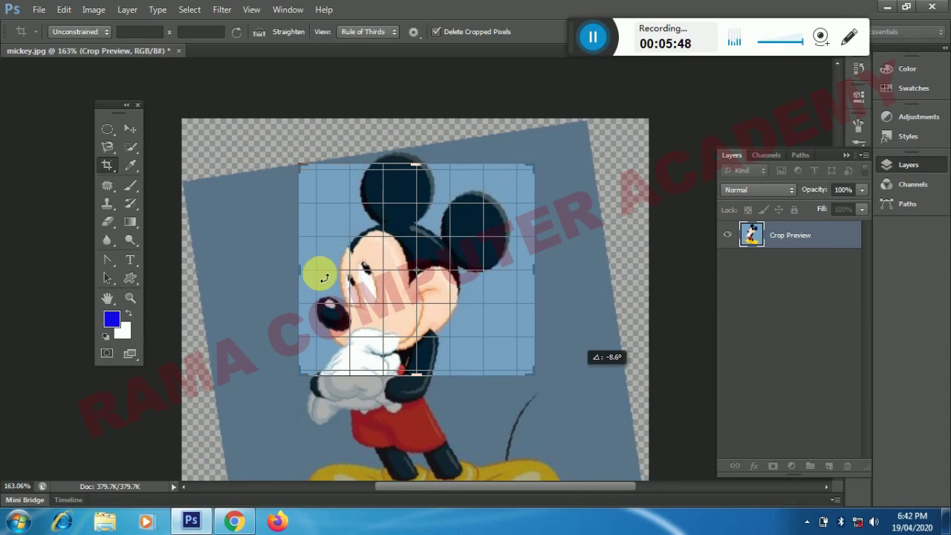
pyautogui.moveTo(359, 292)
pyautogui.mouseDown()
pyautogui.moveTo(361, 299)
pyautogui.moveTo(357, 284)
pyautogui.mouseUp()
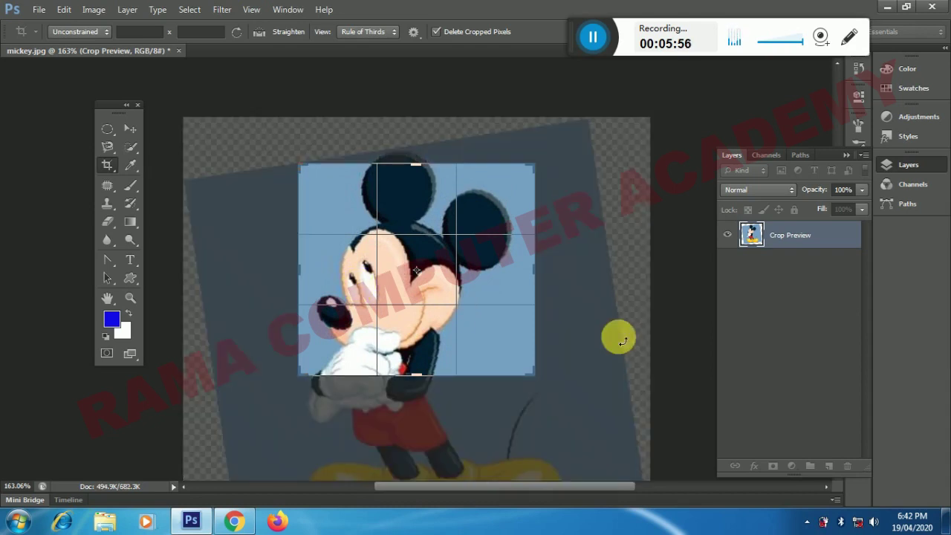
pyautogui.press('Return')
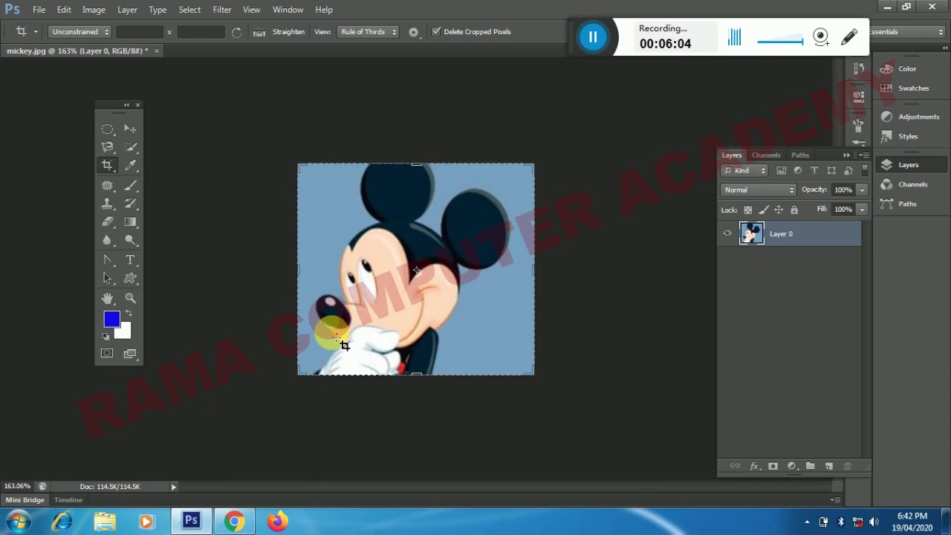
pyautogui.press('ctrl')
pyautogui.hotkey('ctrl', 'z')
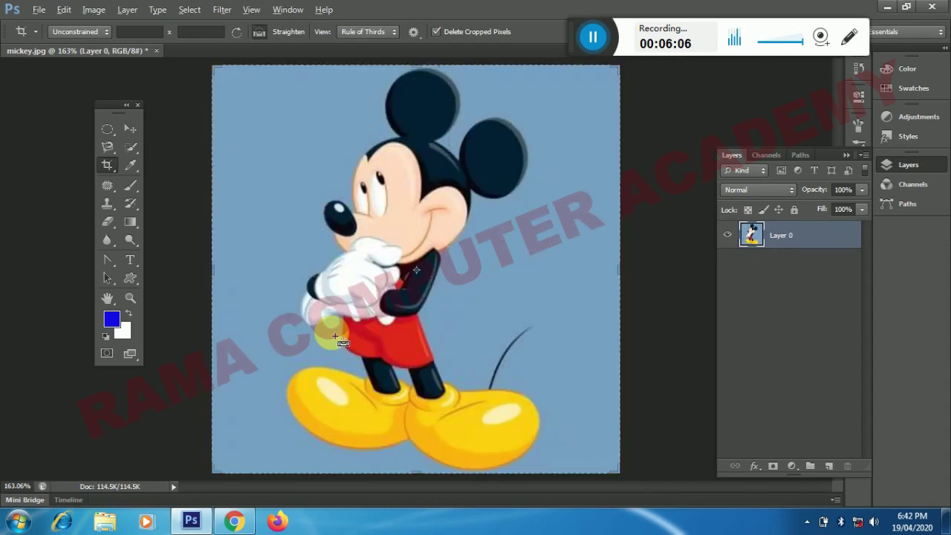
# Leave cropping and select the Brush Tool for painting.
pyautogui.click(130, 129)
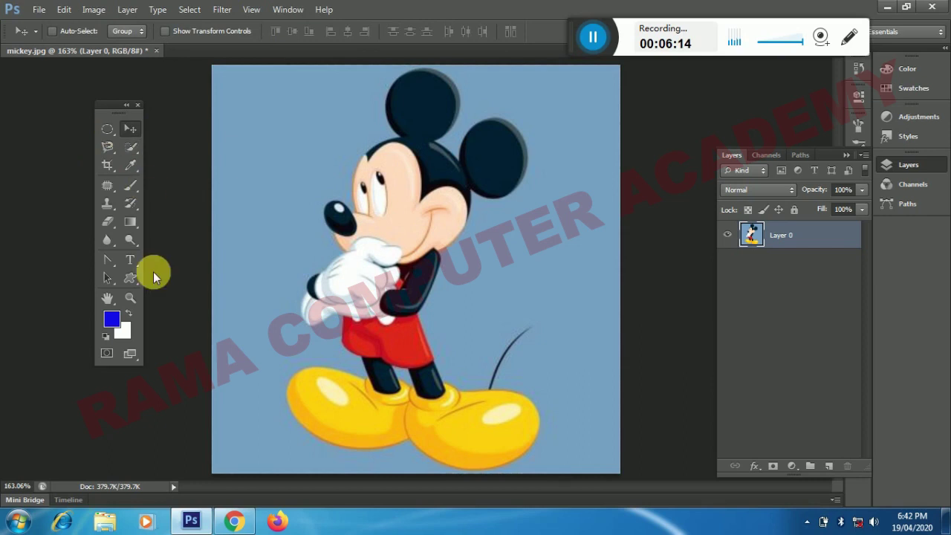
pyautogui.click(130, 191)
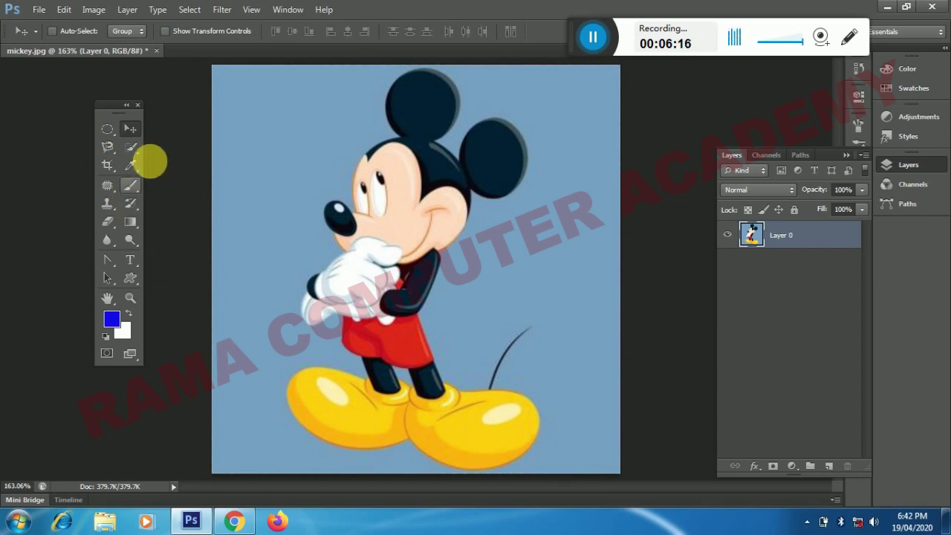
pyautogui.press('super+plus')
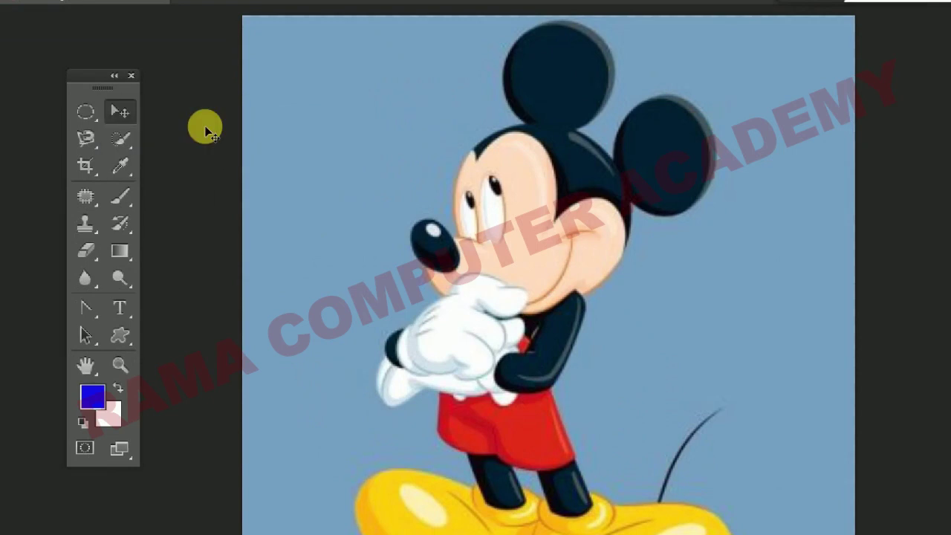
pyautogui.press('super+plus')
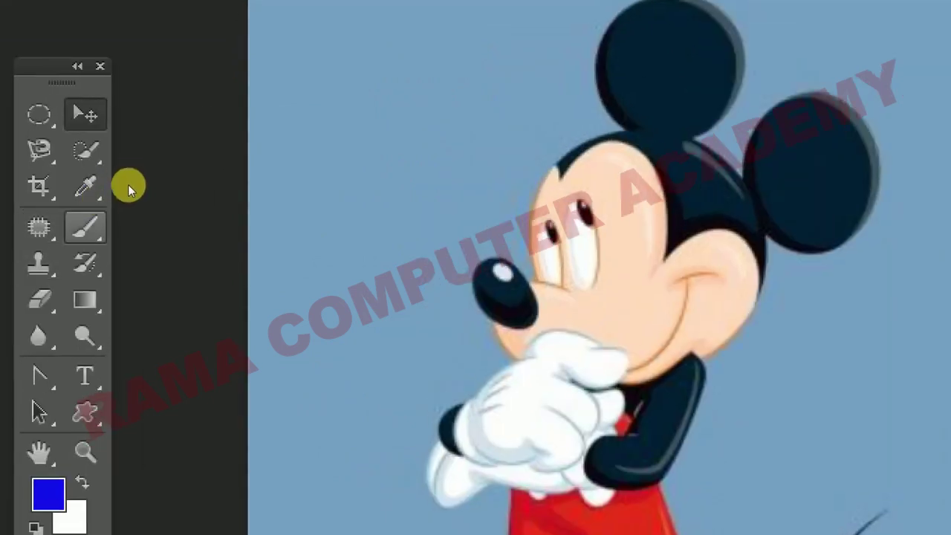
pyautogui.press('super+minus')
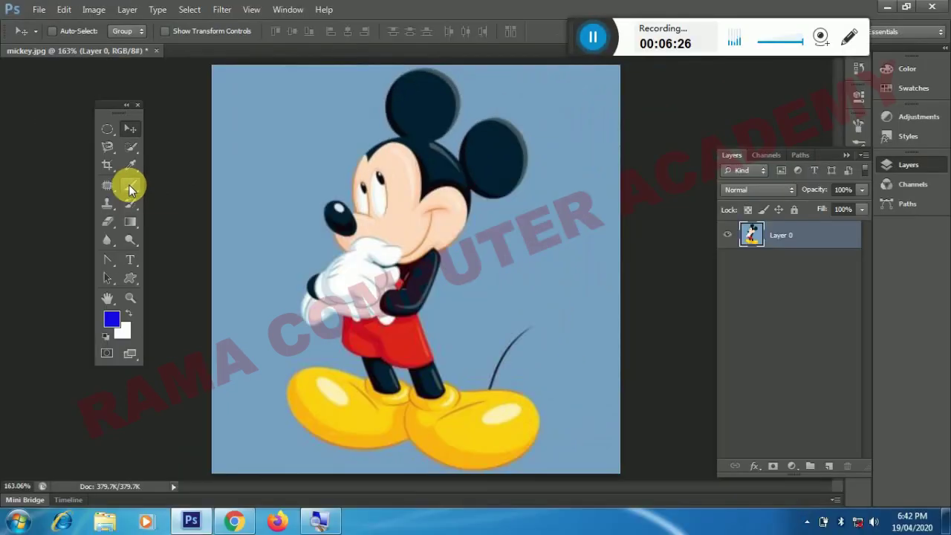
pyautogui.click(129, 188)
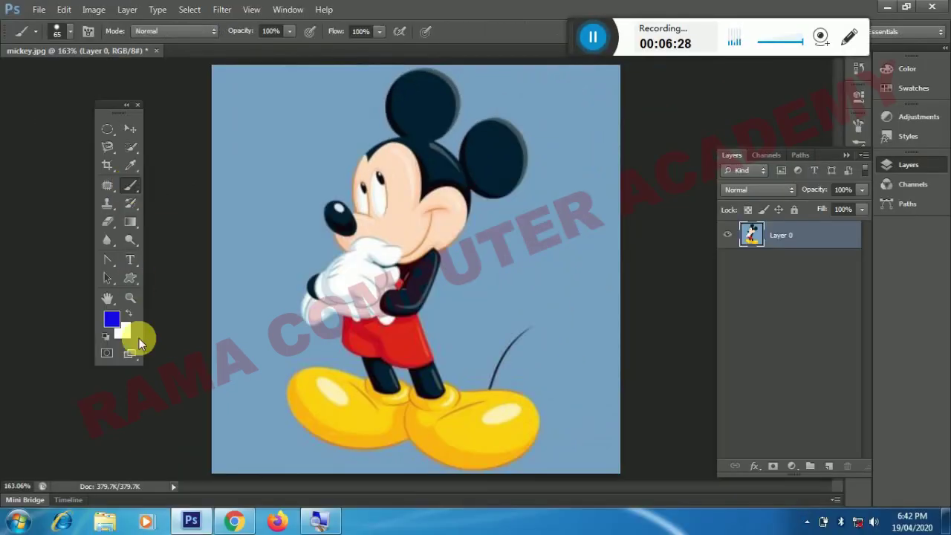
# Set the foreground colour to red-pink #f00839 in the Color Picker.
pyautogui.click(112, 319)
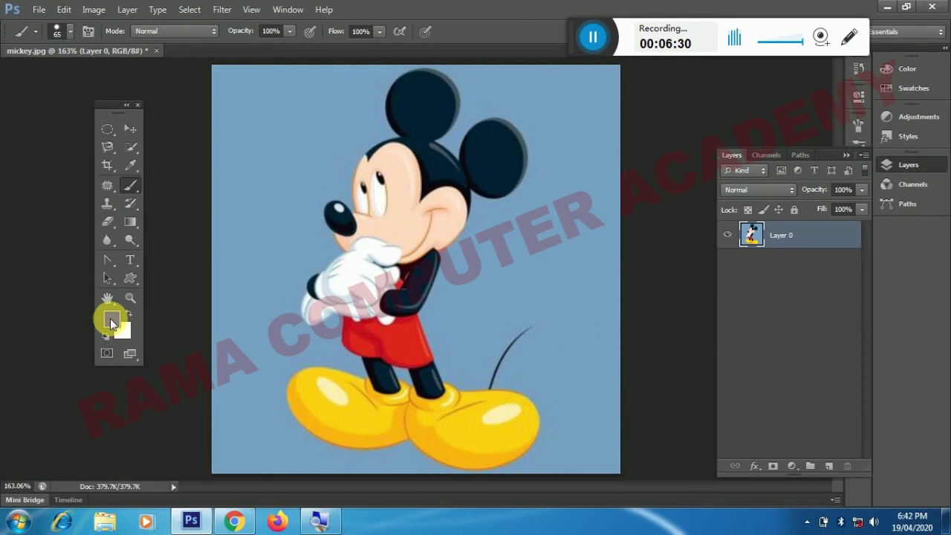
pyautogui.click(111, 321)
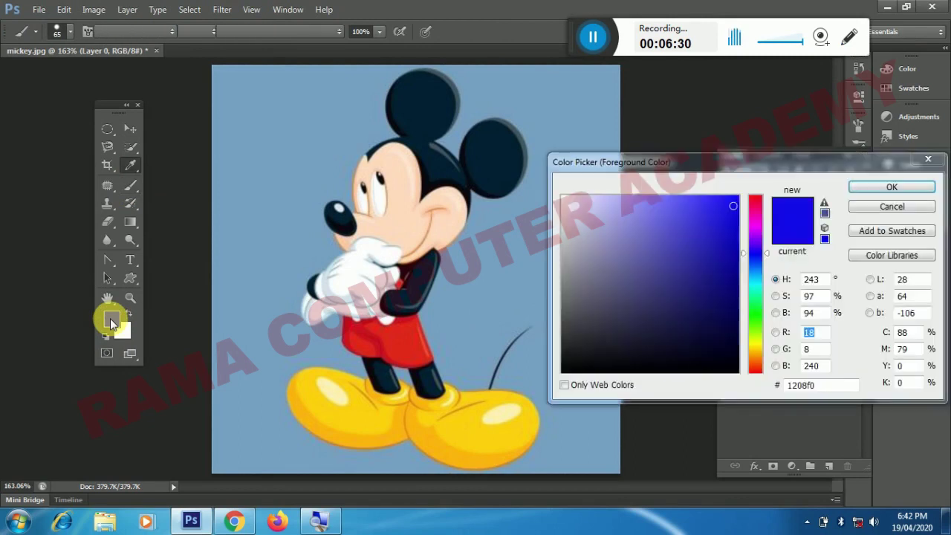
pyautogui.click(756, 202)
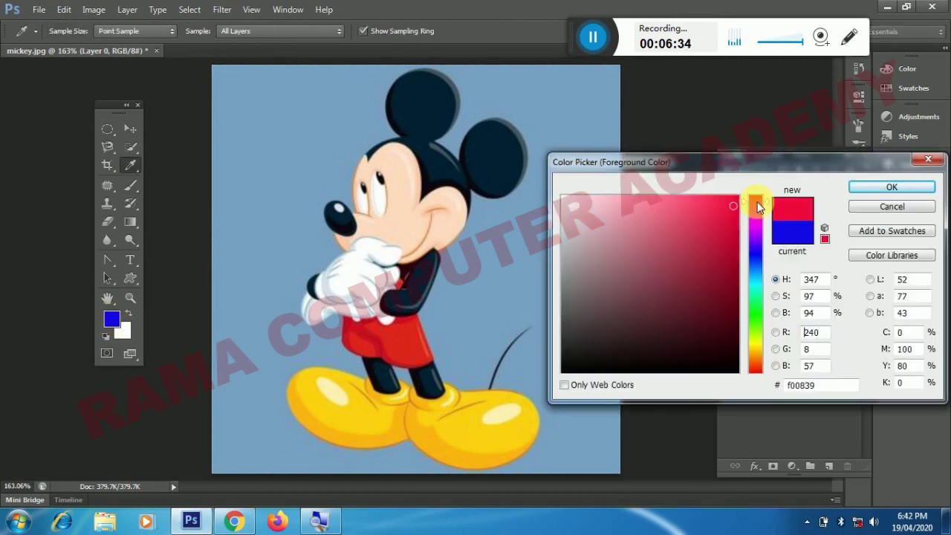
pyautogui.click(881, 186)
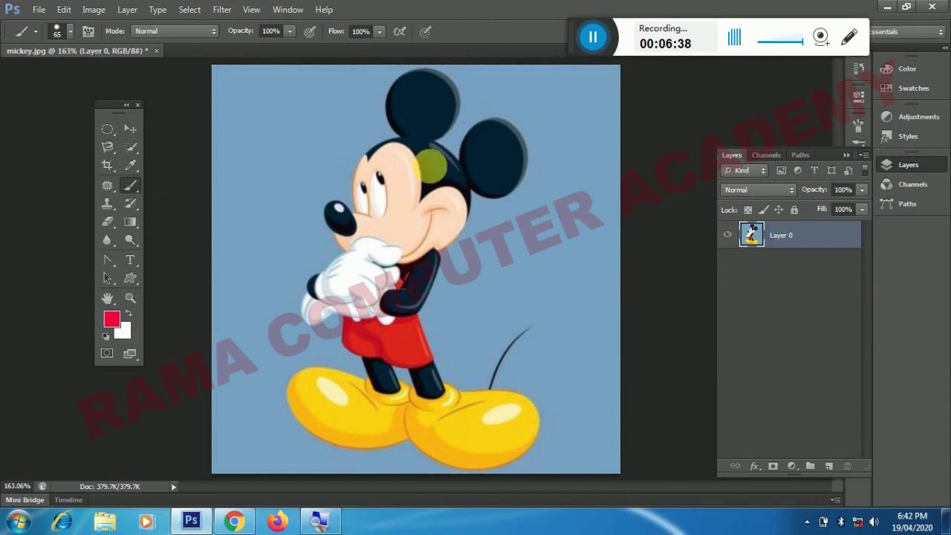
# Shrink the brush to 25 px in the brush preset picker.
pyautogui.click(72, 32)
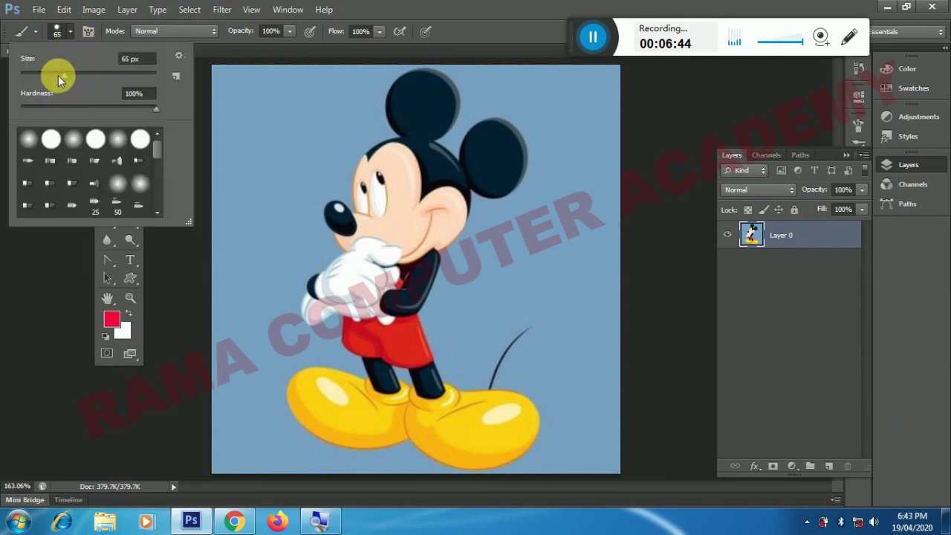
pyautogui.moveTo(62, 75); pyautogui.dragTo(40, 78)
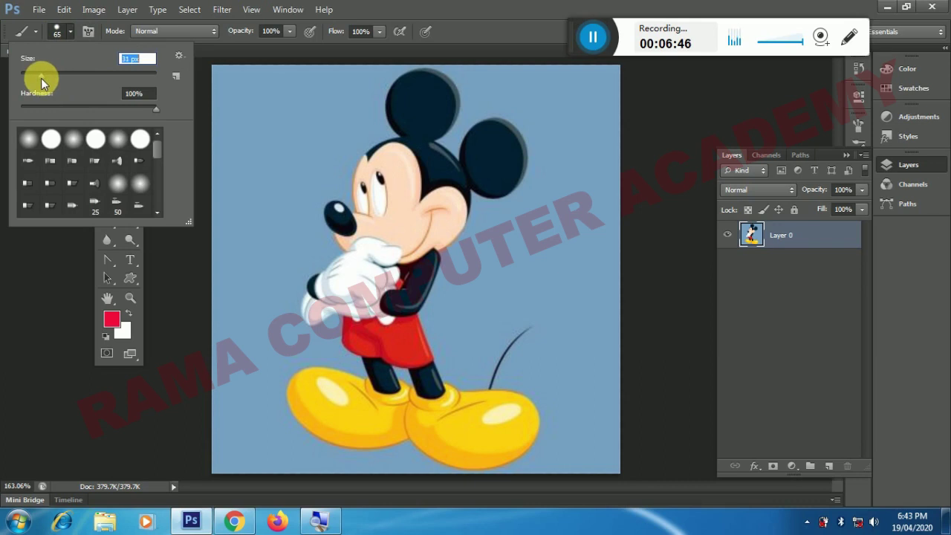
pyautogui.click(313, 120)
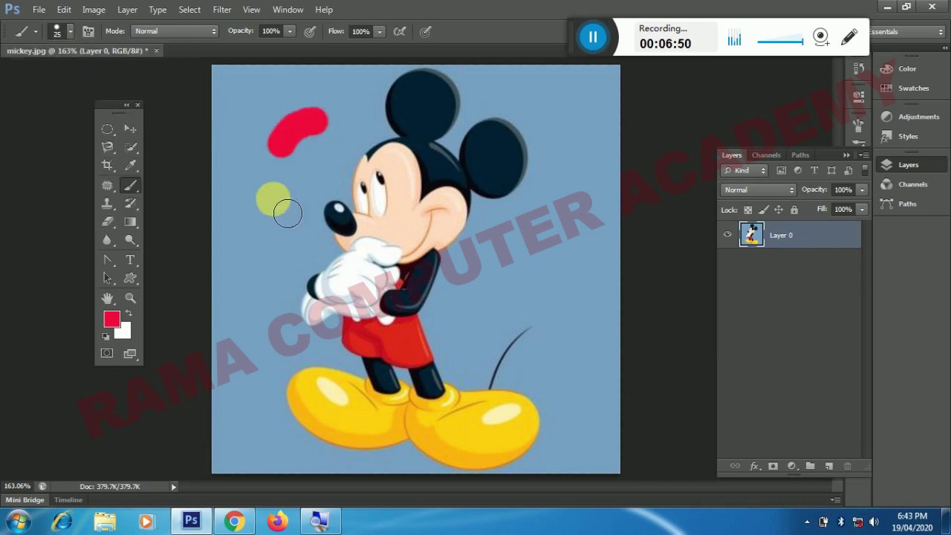
# Paint three thick red strokes over the top-left beside Mickey's head.
pyautogui.moveTo(328, 135); pyautogui.dragTo(269, 245)
pyautogui.moveTo(272, 314)
pyautogui.mouseDown()
pyautogui.moveTo(238, 88)
pyautogui.moveTo(394, 84)
pyautogui.mouseUp()
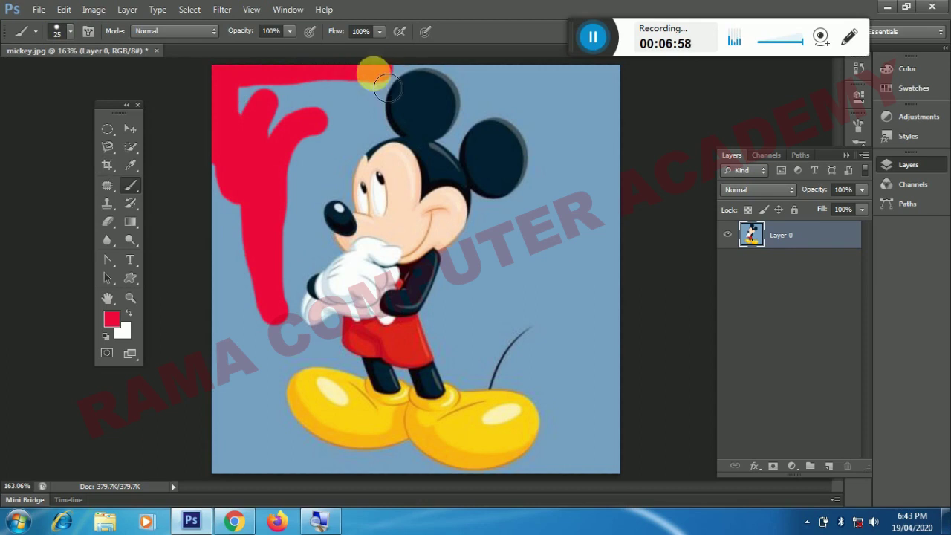
pyautogui.moveTo(382, 125)
pyautogui.mouseDown()
pyautogui.moveTo(292, 132)
pyautogui.moveTo(358, 90)
pyautogui.moveTo(265, 101)
pyautogui.moveTo(290, 111)
pyautogui.moveTo(301, 166)
pyautogui.moveTo(277, 89)
pyautogui.mouseUp()
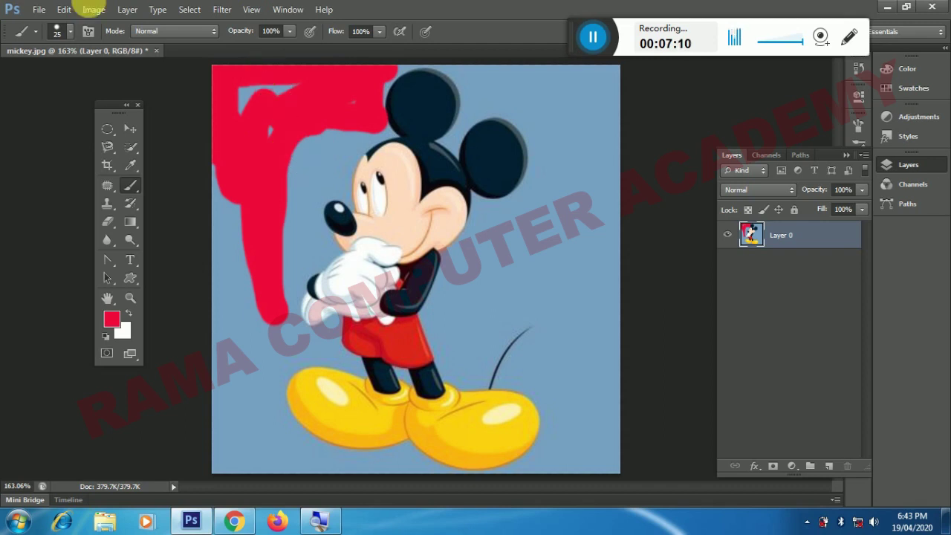
# Revert the image via File > Revert and convert the Background layer to Layer 0.
pyautogui.click(38, 10)
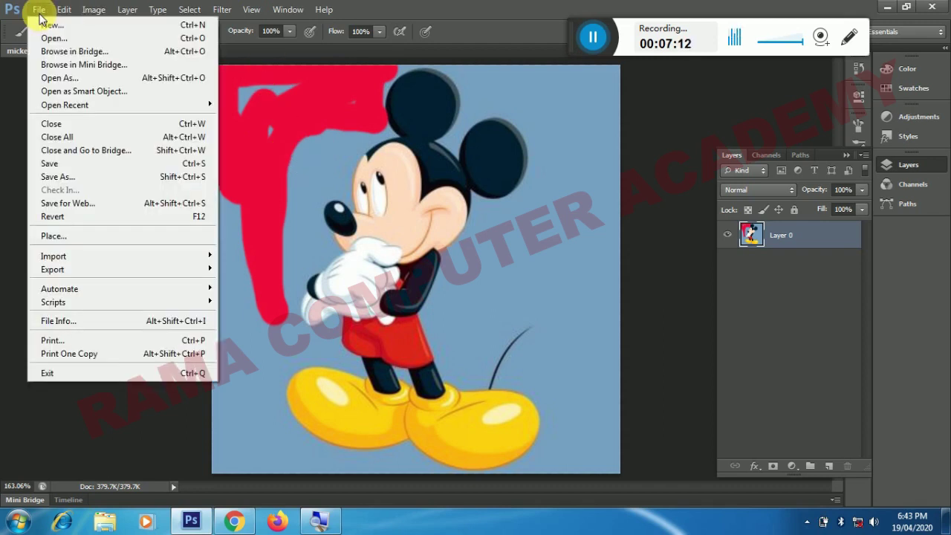
pyautogui.click(80, 217)
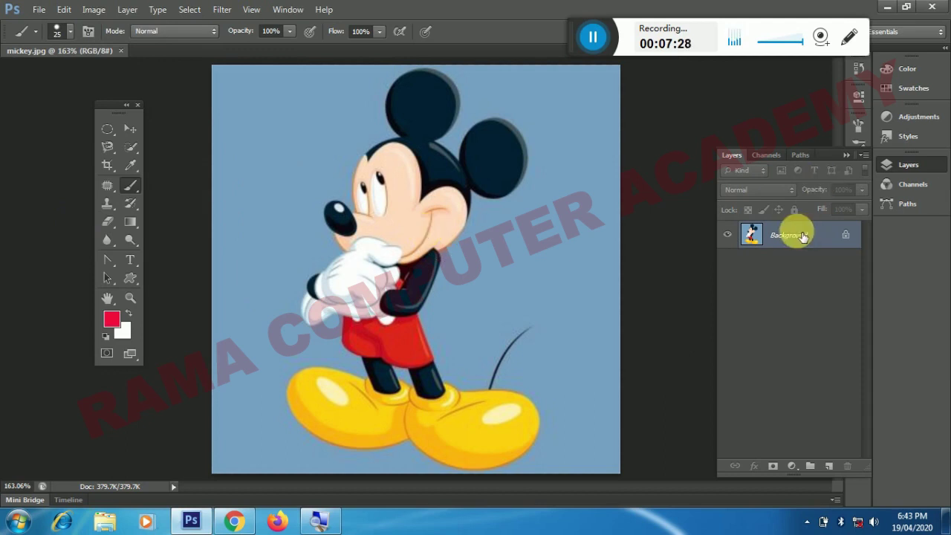
pyautogui.doubleClick(802, 236)
pyautogui.press('Return')
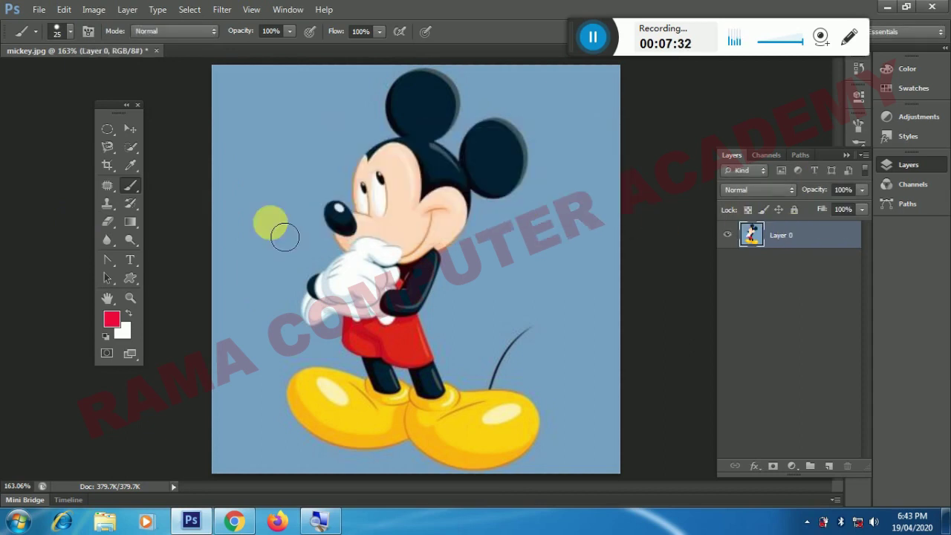
# Choose the Spot Healing Brush Tool and bring up the Photoshop Tools PDF.
pyautogui.click(106, 187)
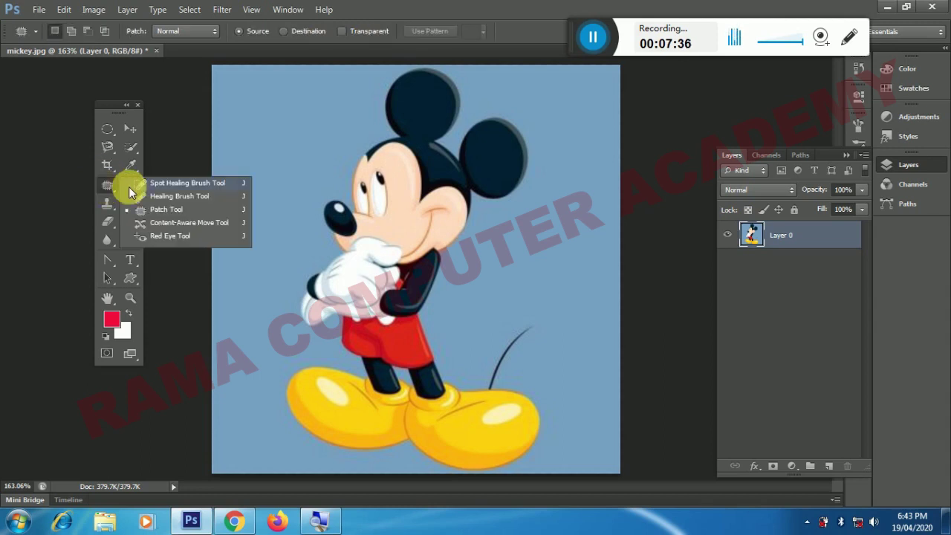
pyautogui.click(139, 185)
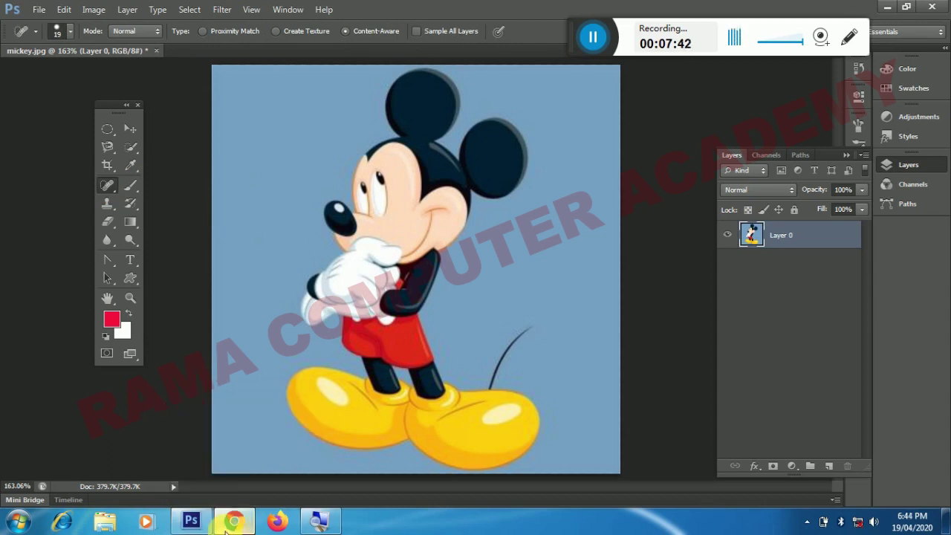
pyautogui.moveTo(234, 521)
pyautogui.click(233, 380)
# Find and highlight the Spot Healing Brush Tool description in the PDF, then return to Photoshop.
pyautogui.scroll(-2, 233, 380)
pyautogui.scroll(-2, 234, 382)
pyautogui.scroll(-4, 236, 382)
pyautogui.scroll(-1, 236, 383)
pyautogui.scroll(-2, 236, 383)
pyautogui.scroll(-4, 237, 383)
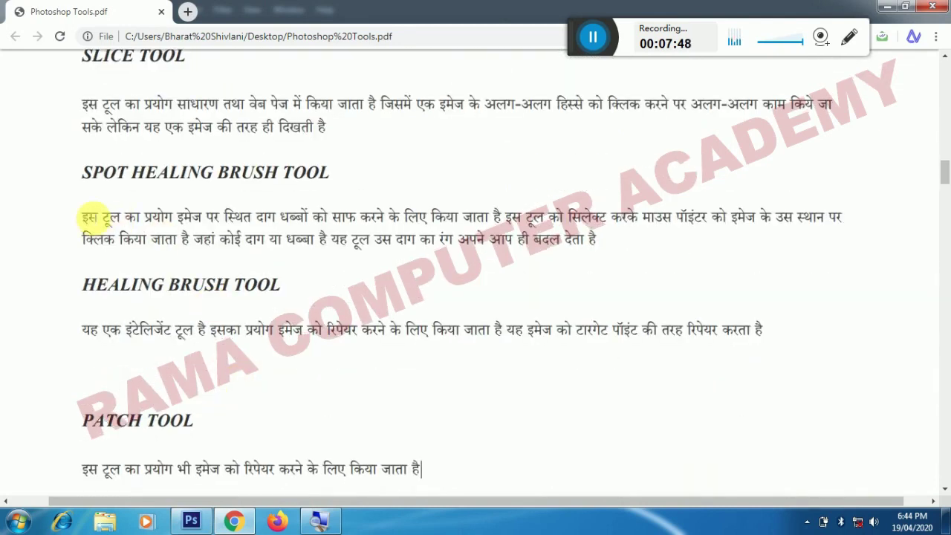
pyautogui.moveTo(85, 217)
pyautogui.mouseDown()
pyautogui.moveTo(807, 219)
pyautogui.moveTo(794, 231)
pyautogui.moveTo(482, 269)
pyautogui.moveTo(251, 251)
pyautogui.moveTo(312, 238)
pyautogui.moveTo(611, 242)
pyautogui.mouseUp()
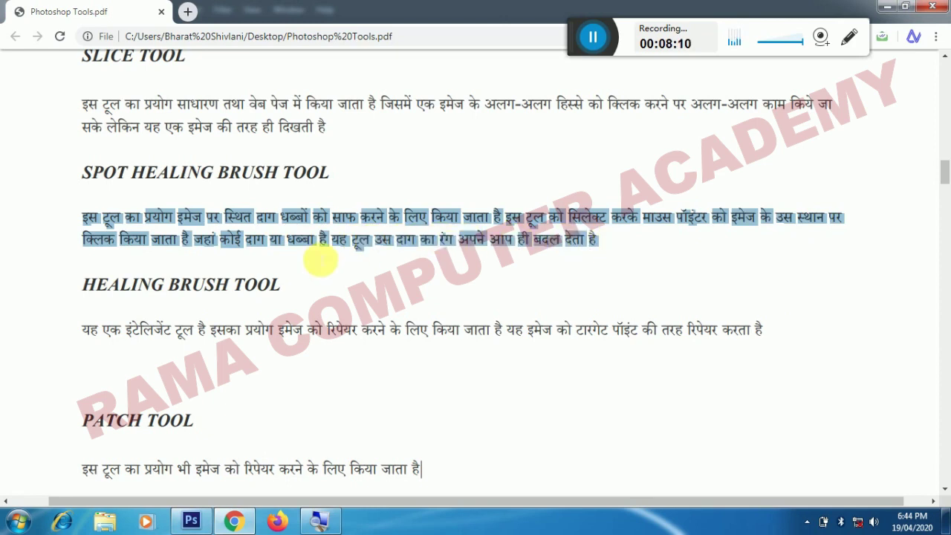
pyautogui.click(320, 260)
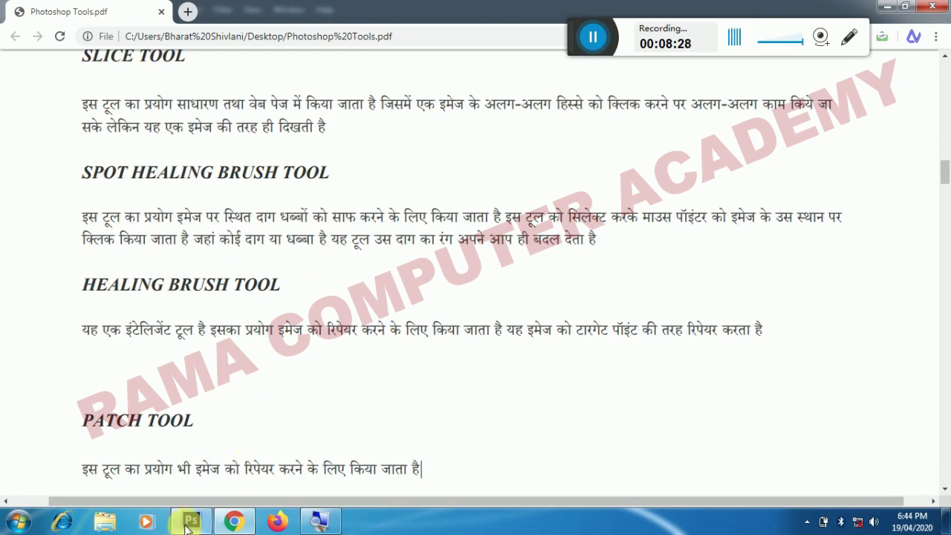
pyautogui.click(191, 520)
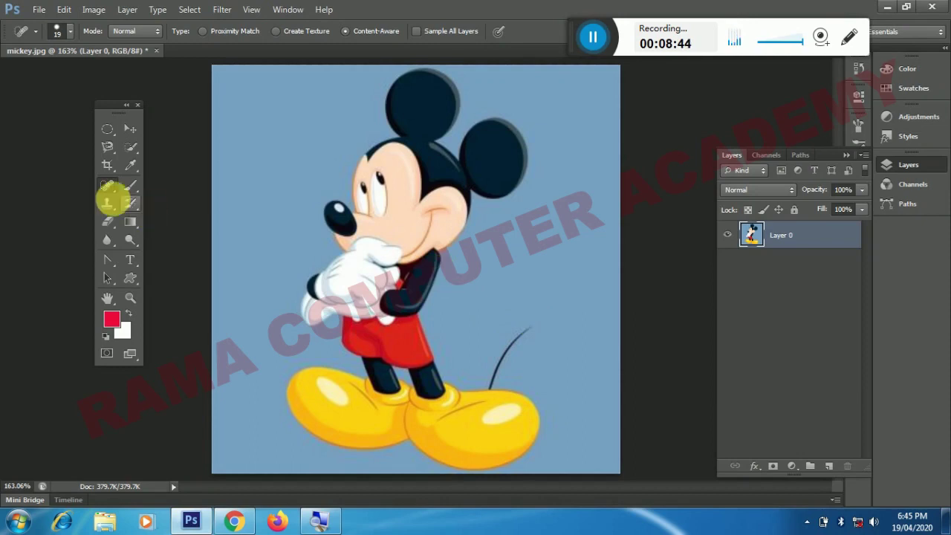
# Heal Mickey's tail with Spot Healing Brush strokes, undoing the first two attempts.
pyautogui.rightClick(112, 193)
pyautogui.click(180, 185)
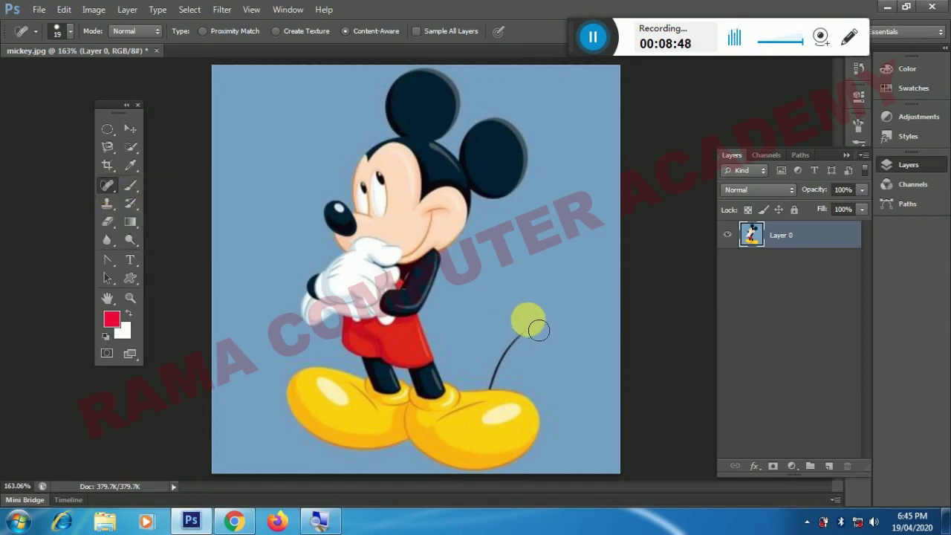
pyautogui.moveTo(552, 331); pyautogui.dragTo(503, 389)
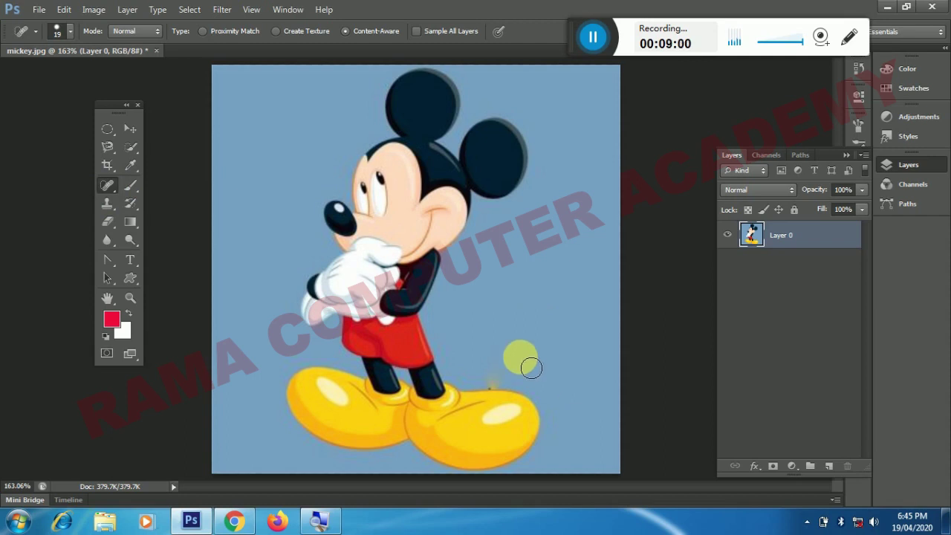
pyautogui.hotkey('ctrl', 'z')
pyautogui.moveTo(548, 324); pyautogui.dragTo(503, 393)
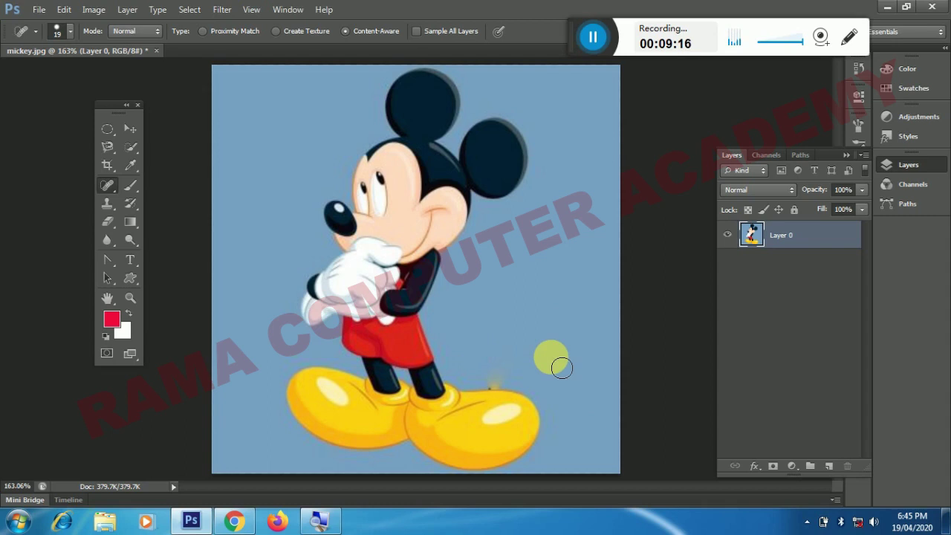
pyautogui.hotkey('ctrl', 'z')
pyautogui.moveTo(552, 332); pyautogui.dragTo(501, 387)
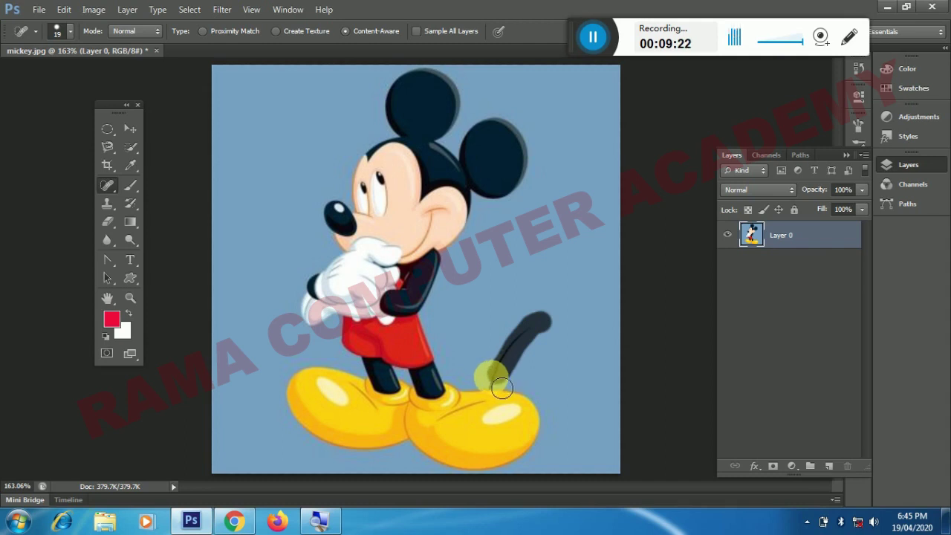
pyautogui.moveTo(501, 387); pyautogui.dragTo(513, 329)
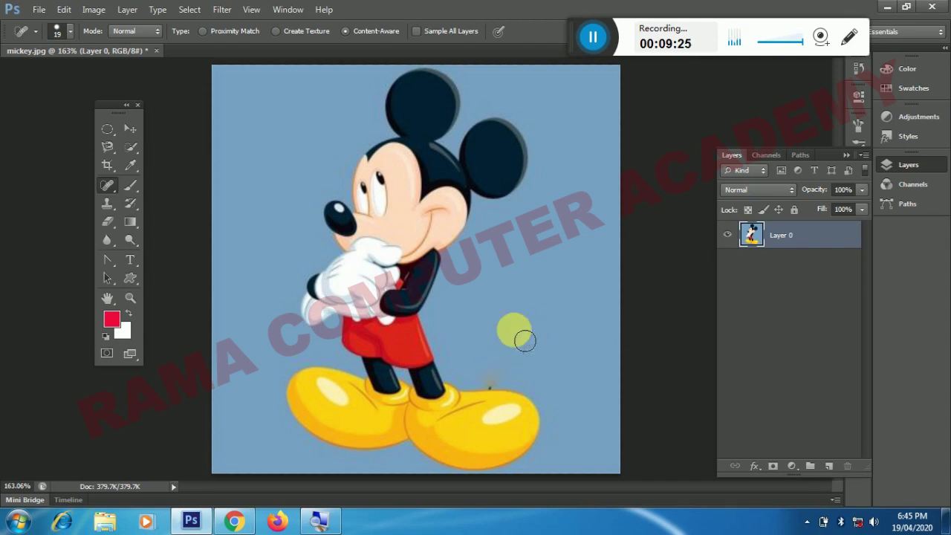
# Switch to the Healing Brush Tool and bring the Photoshop Tools PDF forward.
pyautogui.rightClick(107, 187)
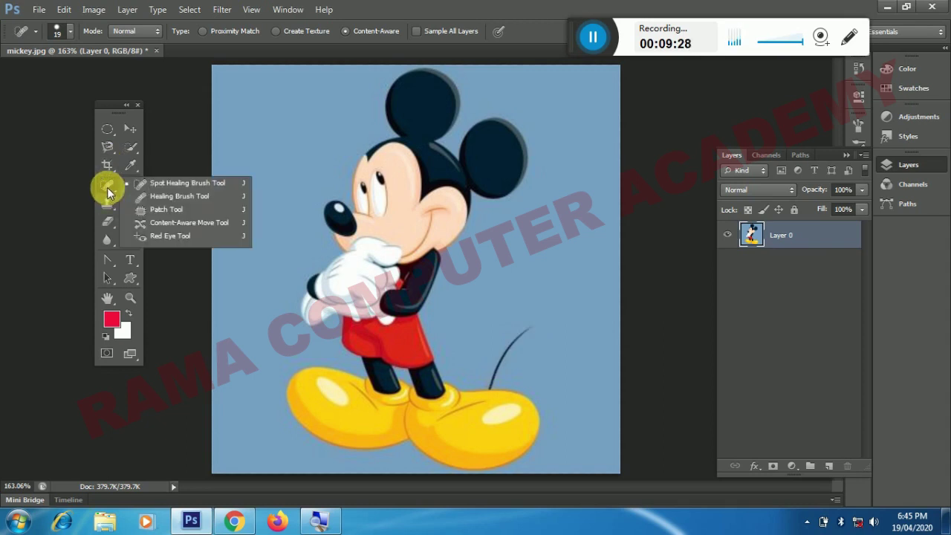
pyautogui.click(171, 196)
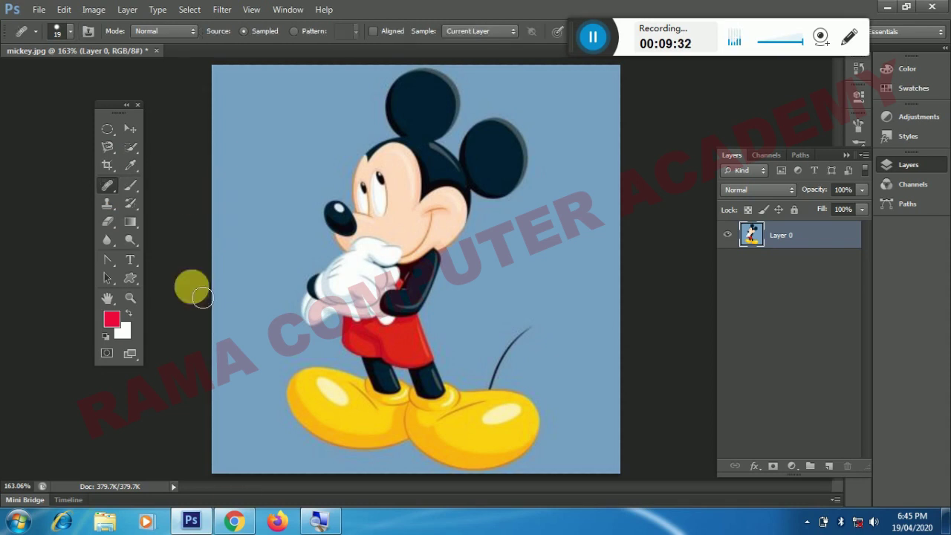
pyautogui.click(234, 520)
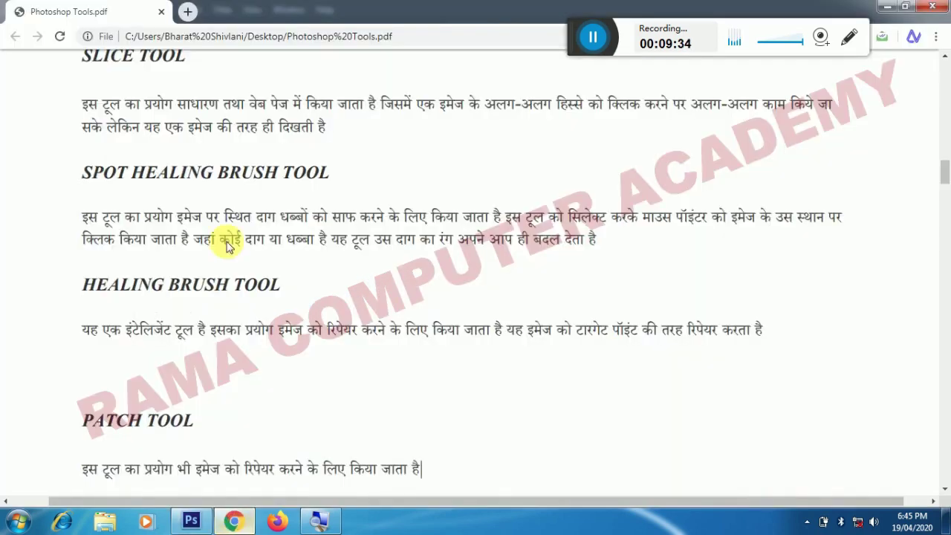
# Highlight the Healing Brush Tool description in the PDF, then return to Photoshop.
pyautogui.moveTo(81, 334); pyautogui.dragTo(785, 327)
pyautogui.click(568, 329)
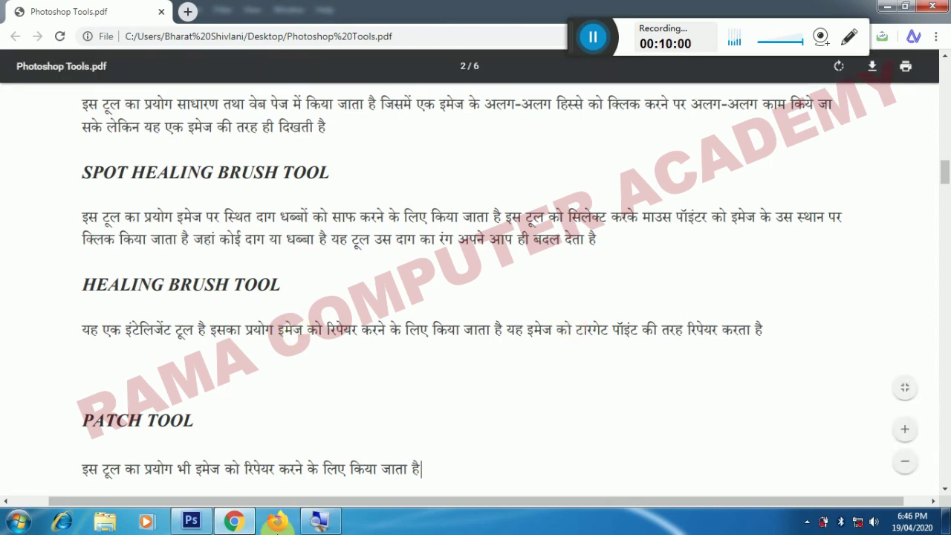
pyautogui.click(191, 522)
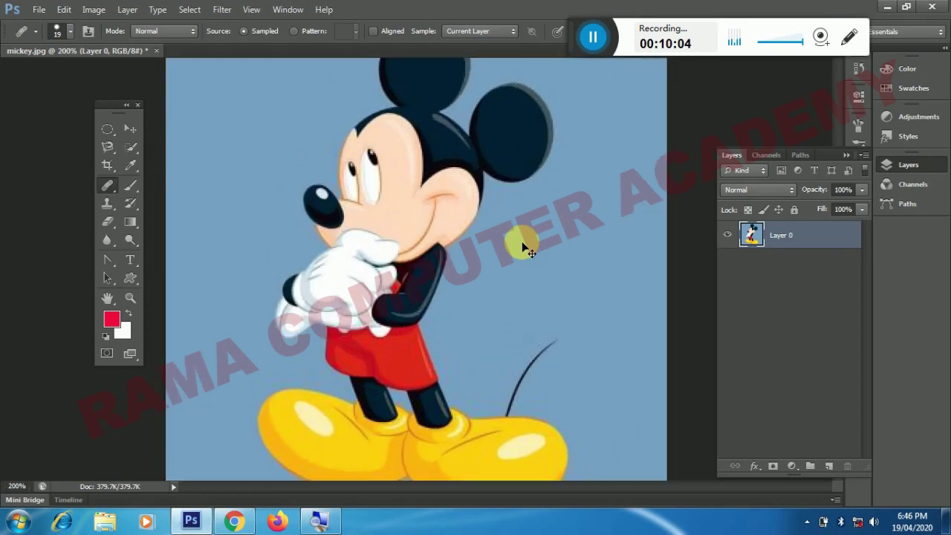
# Zoom to 300% and position the view to show both of Mickey's ears.
pyautogui.hotkey('ctrl', '+')
pyautogui.hotkey('ctrl', '+')
pyautogui.moveTo(512, 240)
pyautogui.mouseDown()
pyautogui.moveTo(511, 312)
pyautogui.moveTo(497, 357)
pyautogui.mouseUp()
pyautogui.moveTo(531, 280); pyautogui.dragTo(531, 323)
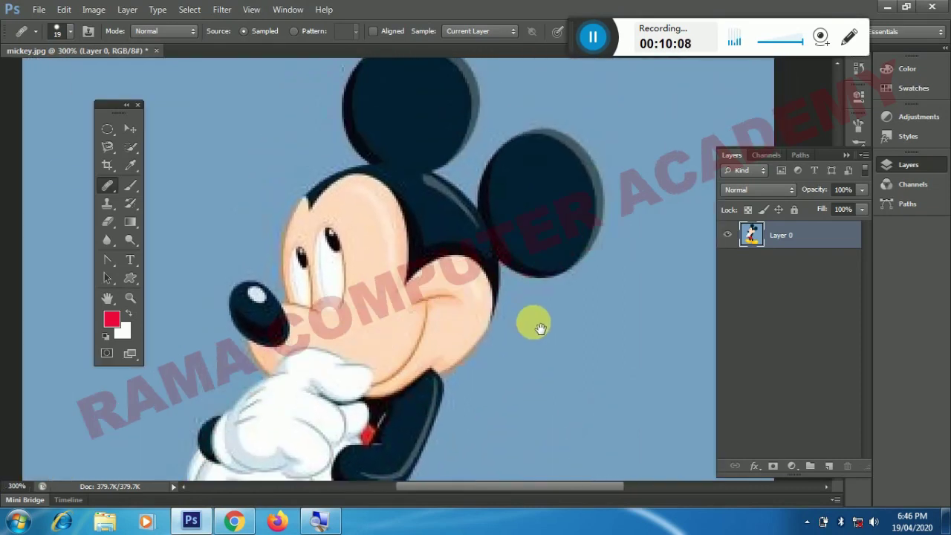
pyautogui.moveTo(498, 230); pyautogui.dragTo(498, 240)
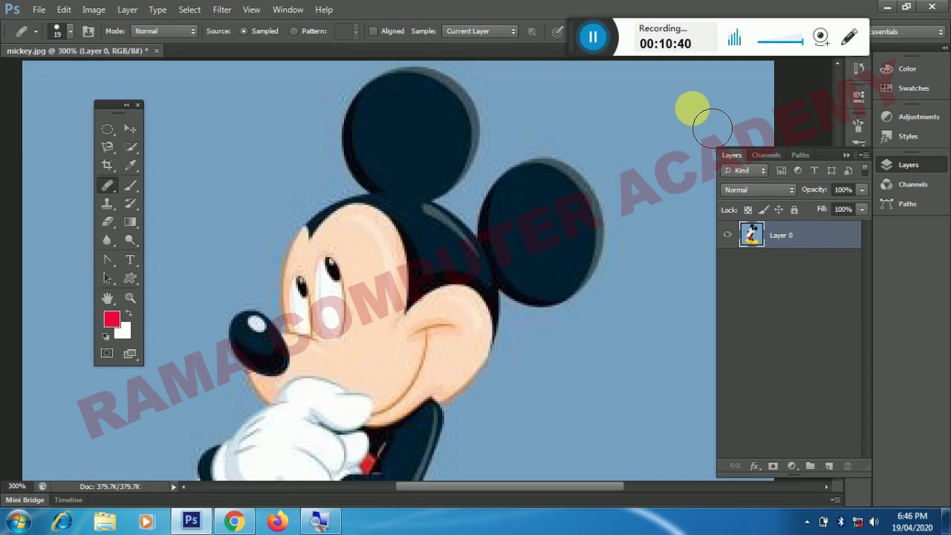
# Alt-sample the blue background and heal over the top of the right ear.
pyautogui.press('alt')
pyautogui.press('alt')
pyautogui.press('alt')
pyautogui.keyDown('alt'); pyautogui.click(698, 114); pyautogui.keyUp('alt')
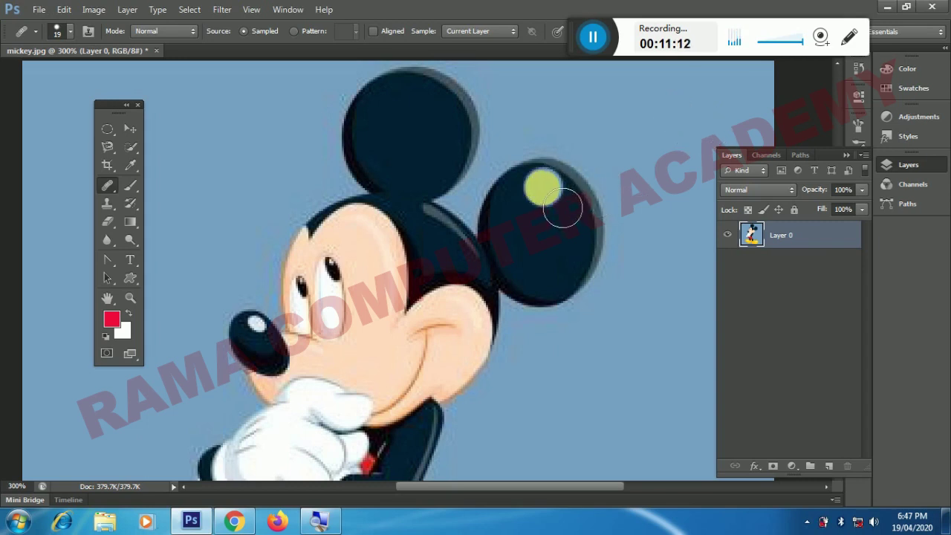
pyautogui.click(563, 206)
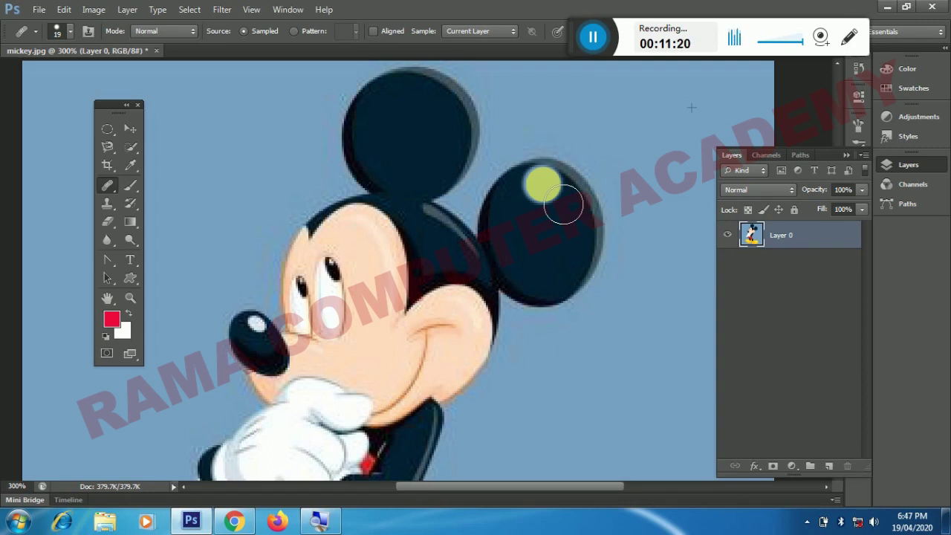
pyautogui.moveTo(563, 205)
pyautogui.mouseDown()
pyautogui.moveTo(583, 214)
pyautogui.moveTo(596, 256)
pyautogui.mouseUp()
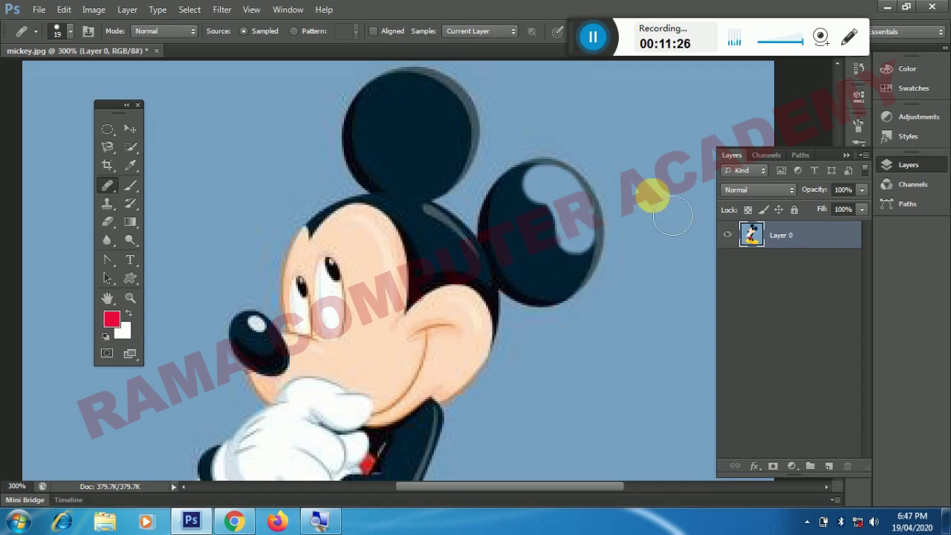
# Collapse the Layers panel, heal away the rest of the right ear, then revert with F12.
pyautogui.click(849, 157)
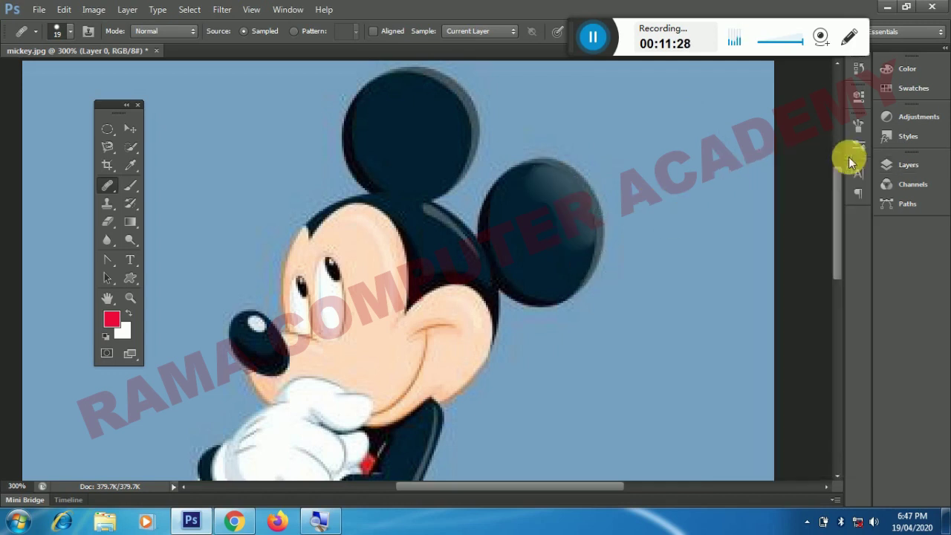
pyautogui.moveTo(582, 195)
pyautogui.mouseDown()
pyautogui.moveTo(604, 233)
pyautogui.moveTo(576, 300)
pyautogui.moveTo(593, 296)
pyautogui.moveTo(622, 251)
pyautogui.moveTo(623, 226)
pyautogui.moveTo(586, 201)
pyautogui.moveTo(543, 195)
pyautogui.moveTo(570, 187)
pyautogui.moveTo(593, 197)
pyautogui.moveTo(616, 277)
pyautogui.moveTo(620, 159)
pyautogui.moveTo(627, 238)
pyautogui.moveTo(565, 286)
pyautogui.mouseUp()
pyautogui.moveTo(573, 322)
pyautogui.mouseDown()
pyautogui.moveTo(651, 272)
pyautogui.moveTo(609, 251)
pyautogui.moveTo(611, 196)
pyautogui.moveTo(581, 171)
pyautogui.moveTo(555, 196)
pyautogui.moveTo(576, 204)
pyautogui.moveTo(590, 270)
pyautogui.moveTo(571, 217)
pyautogui.moveTo(533, 187)
pyautogui.moveTo(534, 222)
pyautogui.moveTo(557, 264)
pyautogui.moveTo(564, 318)
pyautogui.moveTo(548, 315)
pyautogui.moveTo(529, 238)
pyautogui.moveTo(512, 219)
pyautogui.moveTo(547, 310)
pyautogui.moveTo(529, 234)
pyautogui.moveTo(511, 222)
pyautogui.moveTo(547, 310)
pyautogui.moveTo(564, 316)
pyautogui.moveTo(554, 327)
pyautogui.moveTo(516, 243)
pyautogui.moveTo(546, 225)
pyautogui.moveTo(668, 299)
pyautogui.moveTo(734, 287)
pyautogui.mouseUp()
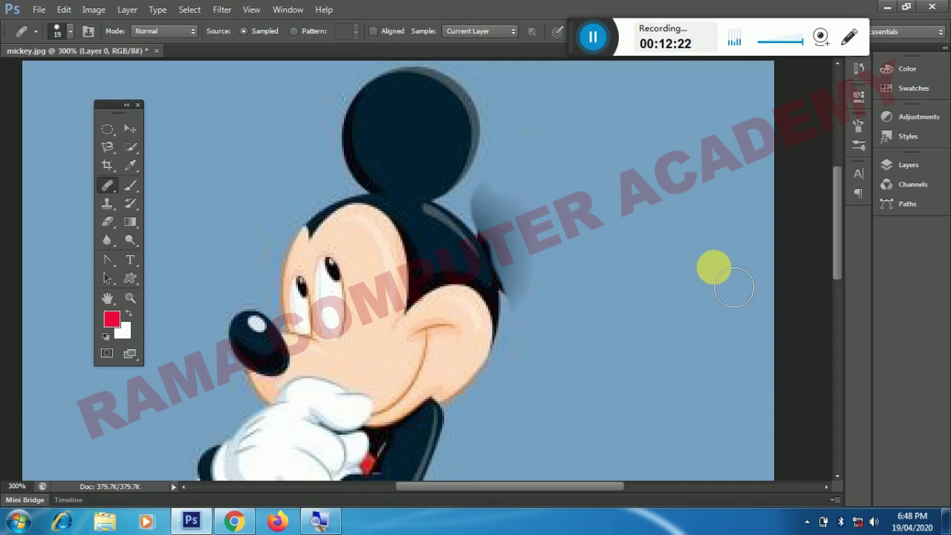
pyautogui.press('F12')
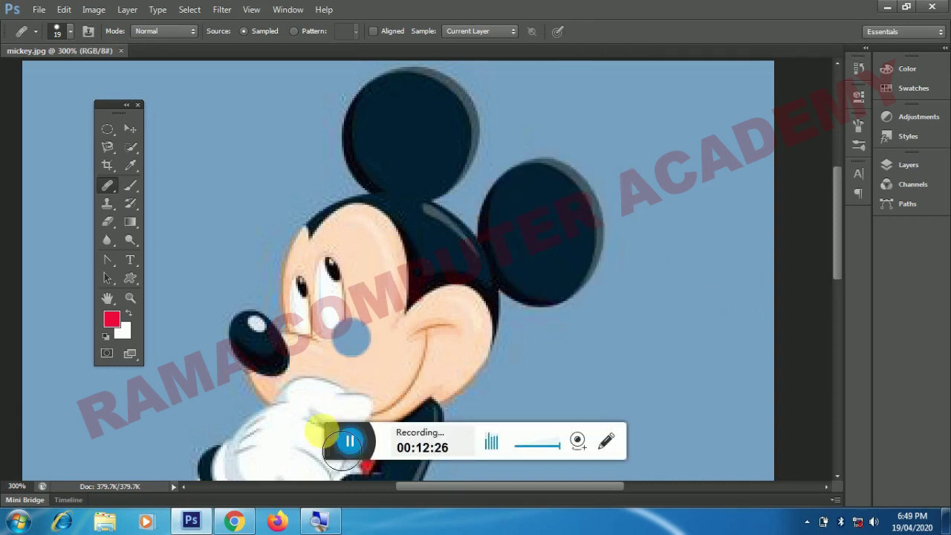
pyautogui.moveTo(333, 446); pyautogui.dragTo(564, 70)
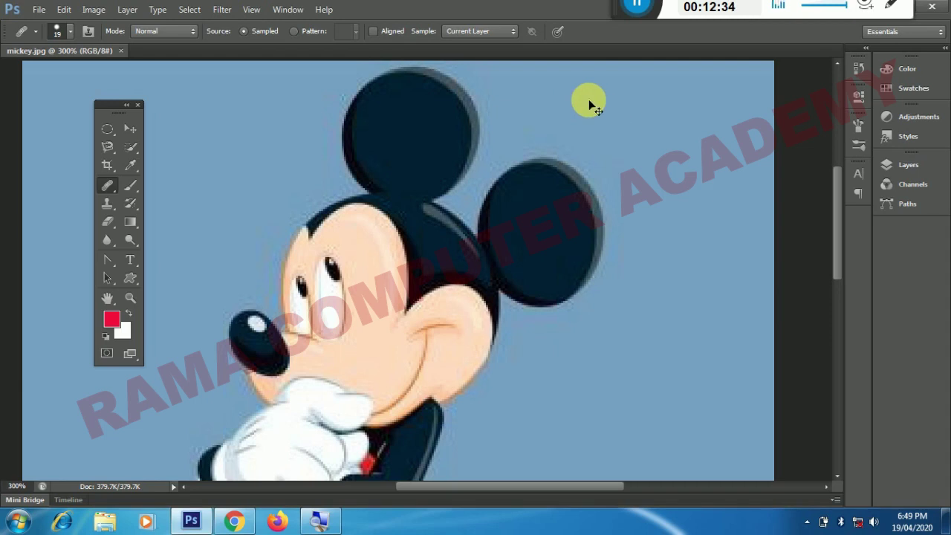
# View the image at 100% with Ctrl+1 and switch to the Patch Tool.
pyautogui.hotkey('ctrl', '1')
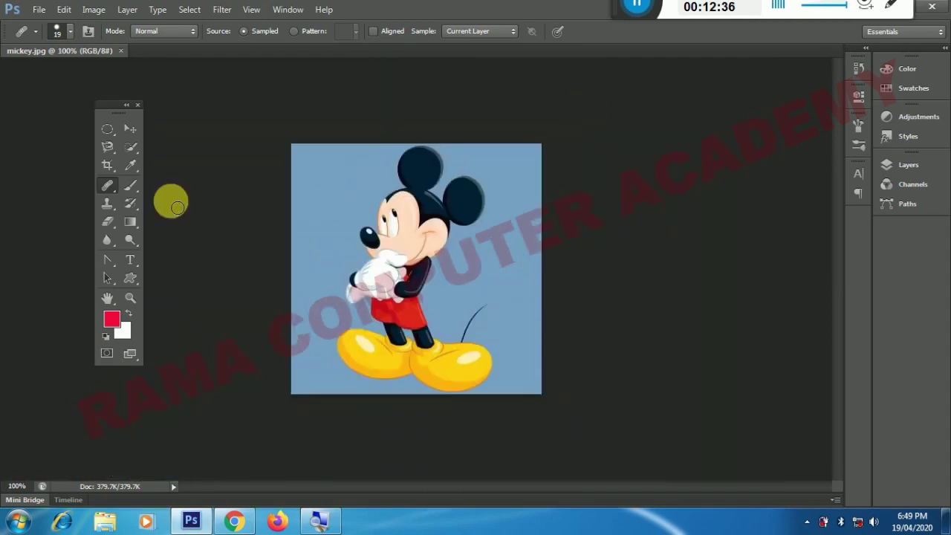
pyautogui.rightClick(107, 190)
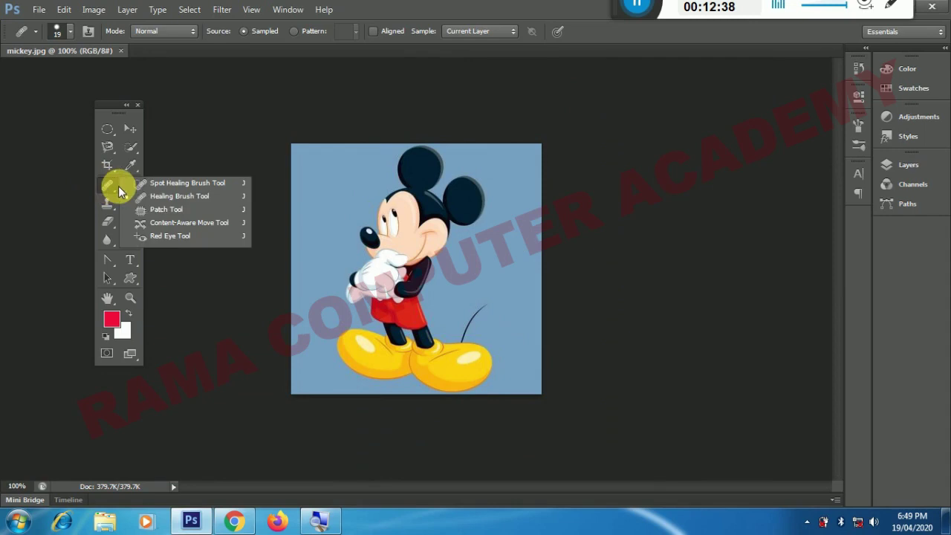
pyautogui.click(168, 212)
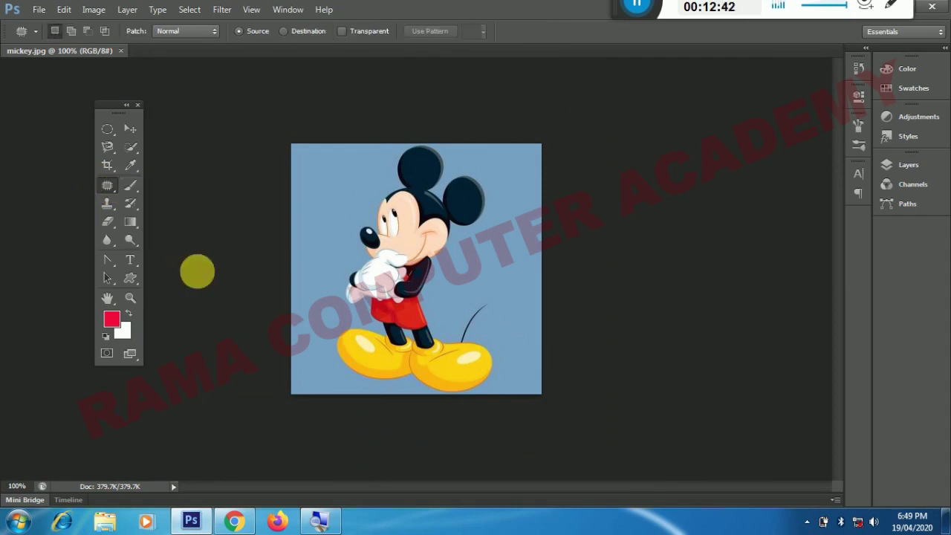
# Highlight the Patch Tool description in the Photoshop Tools PDF, then Alt+Tab back to Photoshop.
pyautogui.click(233, 524)
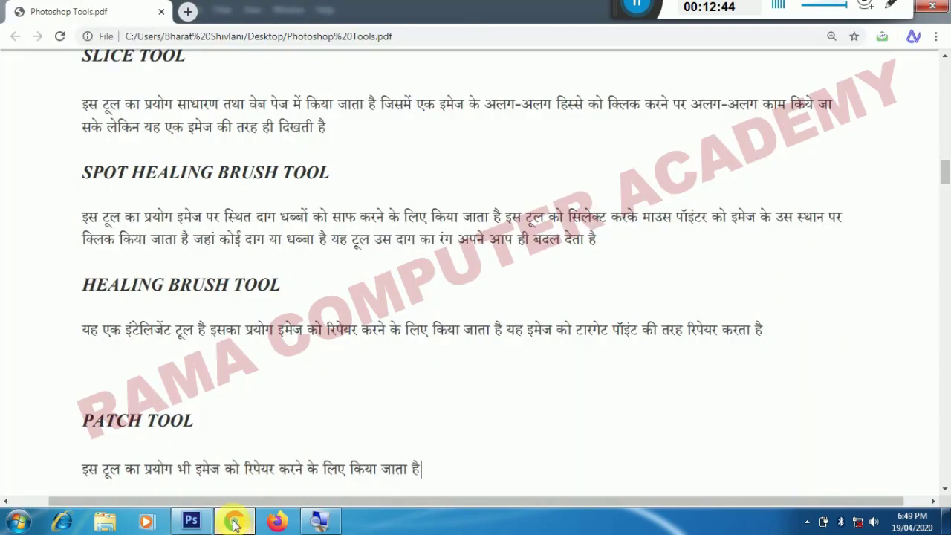
pyautogui.scroll(-2, 201, 383)
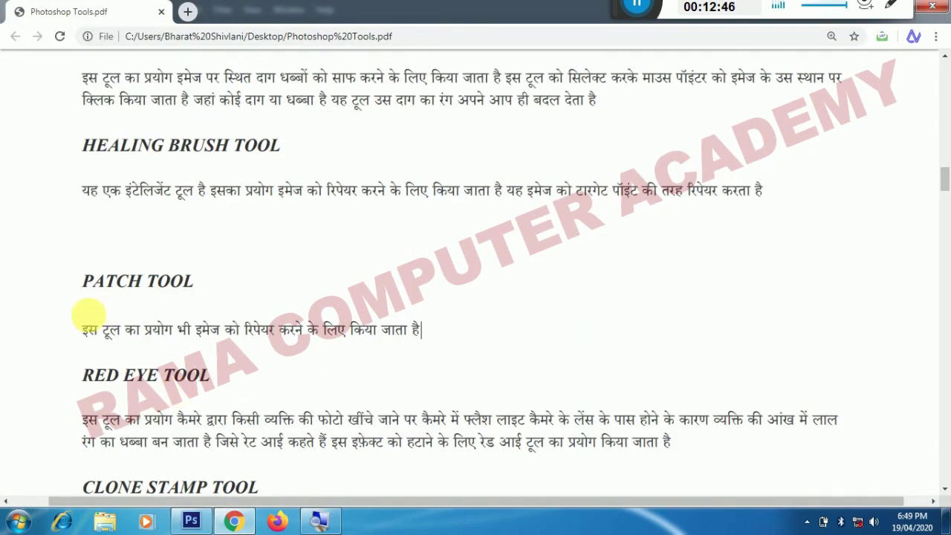
pyautogui.moveTo(83, 329)
pyautogui.mouseDown()
pyautogui.moveTo(134, 333)
pyautogui.moveTo(255, 318)
pyautogui.moveTo(448, 328)
pyautogui.mouseUp()
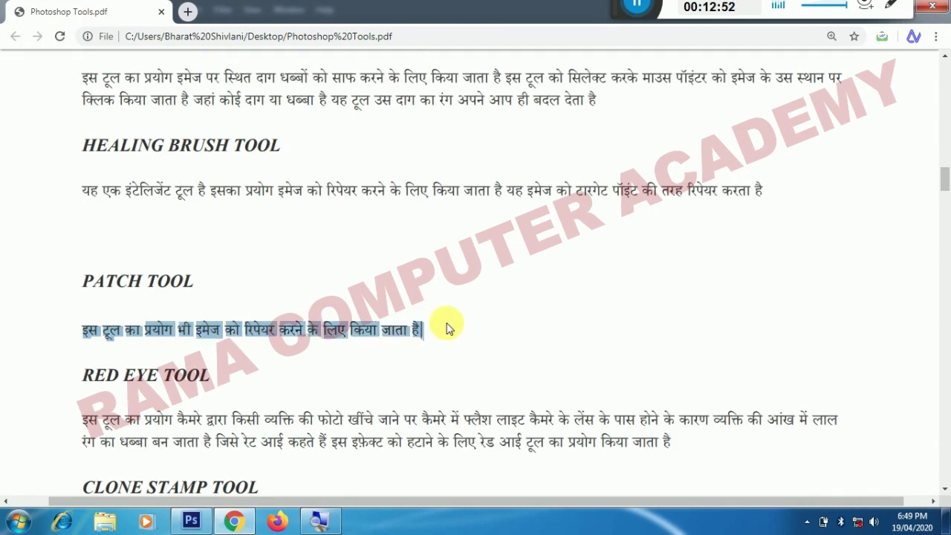
pyautogui.hotkey('alt', 'Tab')
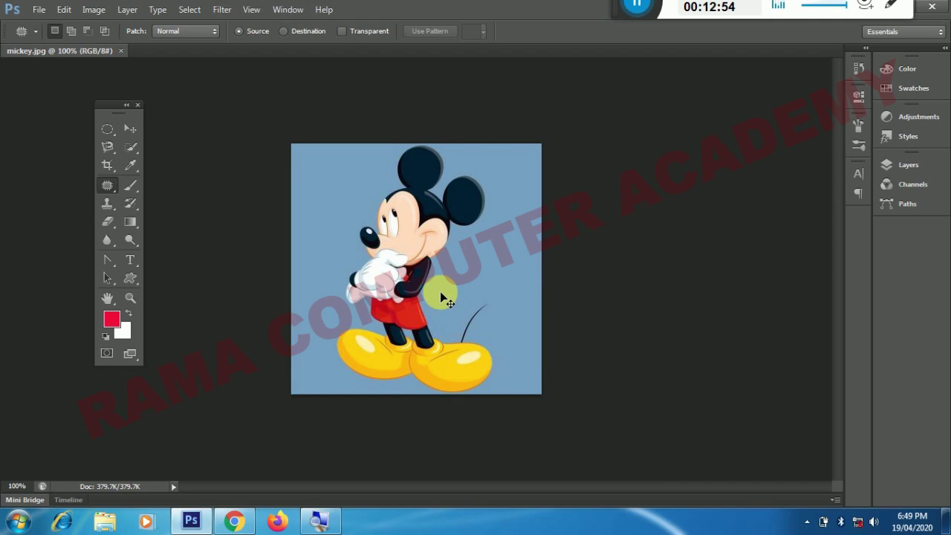
# Zoom in on both ears, dismiss the warning, and outline Mickey's right ear with the Patch Tool.
pyautogui.scroll(1, 446, 301)
pyautogui.scroll(1, 435, 280)
pyautogui.moveTo(467, 199); pyautogui.dragTo(392, 309)
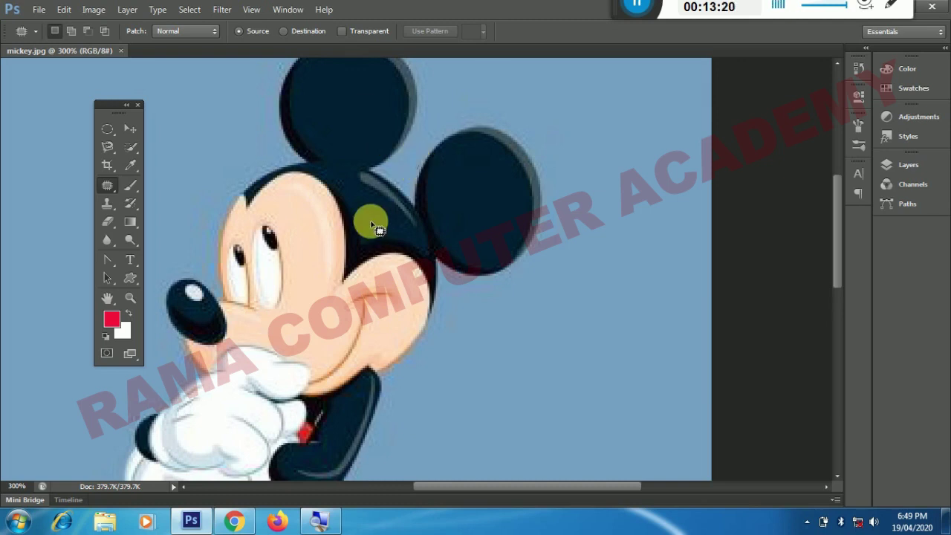
pyautogui.click(259, 157)
pyautogui.press('Return')
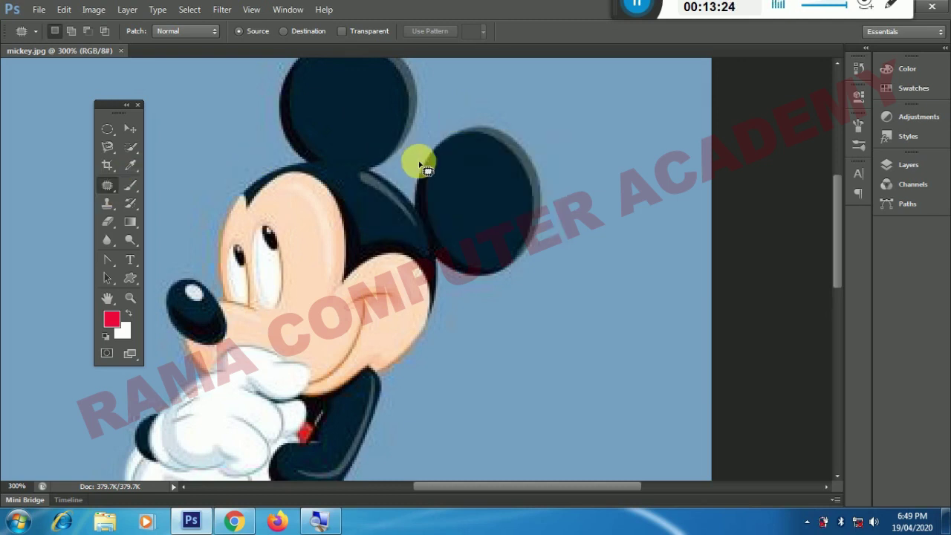
pyautogui.moveTo(453, 133)
pyautogui.mouseDown()
pyautogui.moveTo(512, 132)
pyautogui.moveTo(542, 175)
pyautogui.moveTo(532, 253)
pyautogui.moveTo(490, 277)
pyautogui.moveTo(448, 273)
pyautogui.moveTo(419, 198)
pyautogui.moveTo(427, 185)
pyautogui.moveTo(420, 159)
pyautogui.mouseUp()
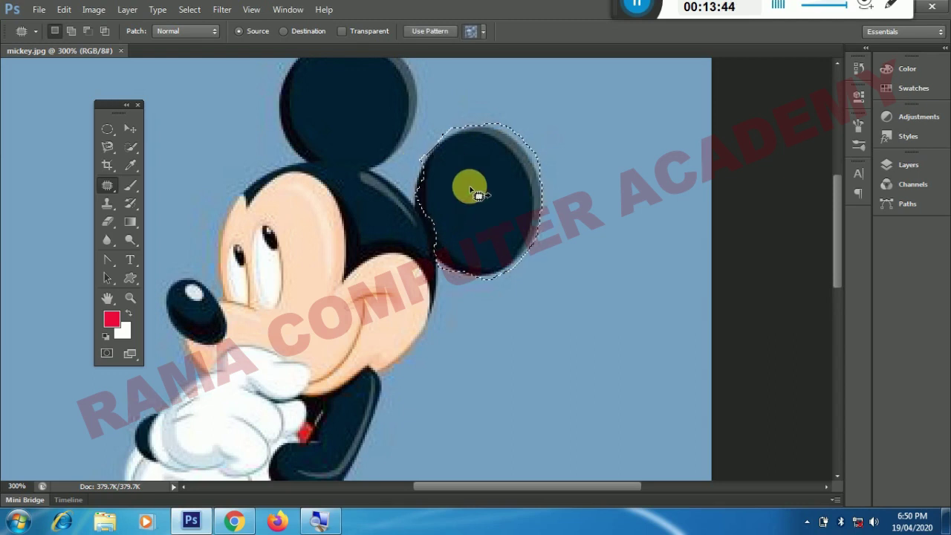
# Drag the right-ear patch onto blue background, deselect, and zoom to 200% on Mickey's head.
pyautogui.hotkey('ctrl', '-')
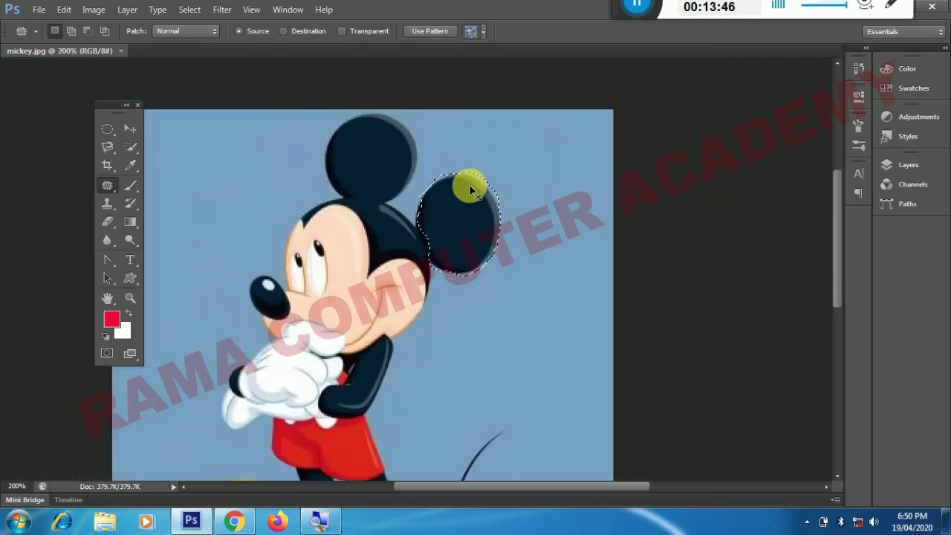
pyautogui.hotkey('ctrl', '-')
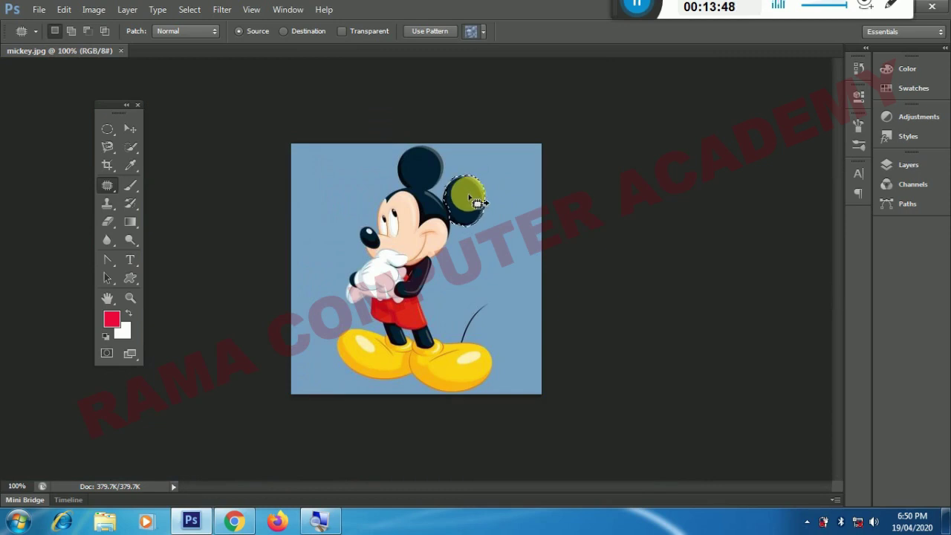
pyautogui.moveTo(477, 202); pyautogui.dragTo(503, 246)
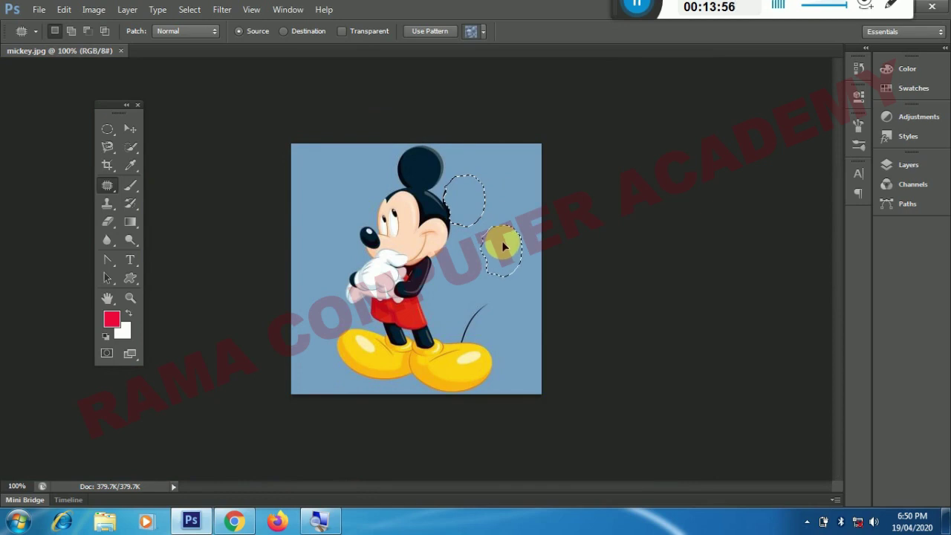
pyautogui.moveTo(503, 246); pyautogui.dragTo(504, 248)
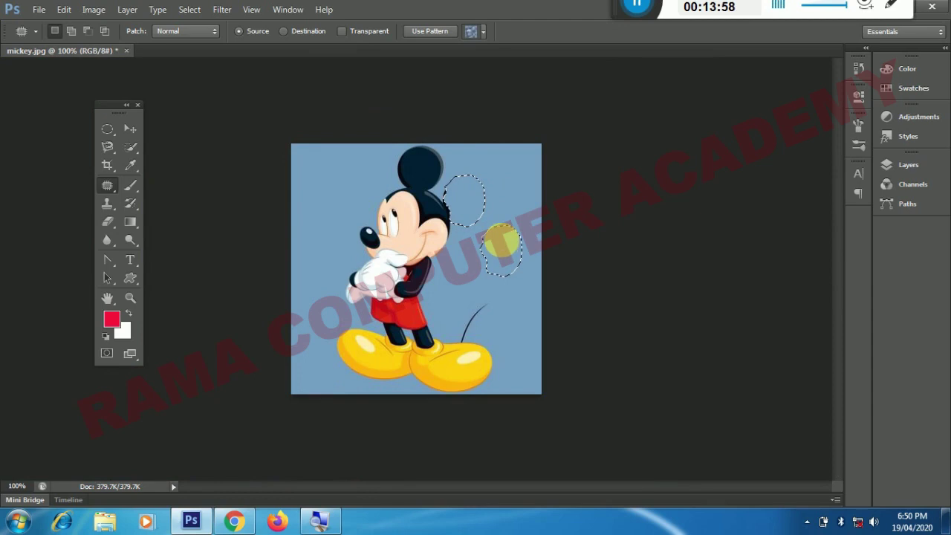
pyautogui.click(496, 229)
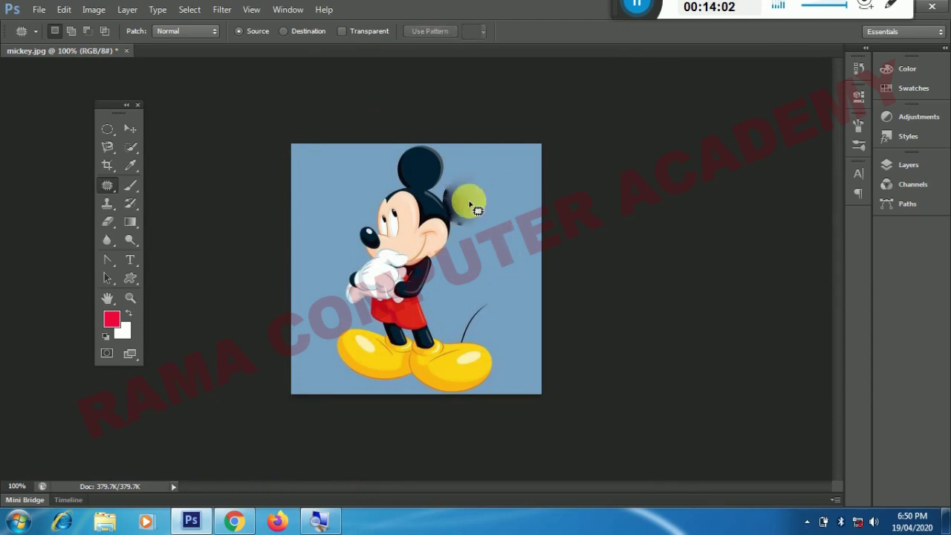
pyautogui.hotkey('ctrl', '+')
pyautogui.moveTo(527, 155)
pyautogui.mouseDown()
pyautogui.moveTo(534, 175)
pyautogui.moveTo(463, 148)
pyautogui.moveTo(520, 170)
pyautogui.moveTo(520, 206)
pyautogui.moveTo(494, 159)
pyautogui.mouseUp()
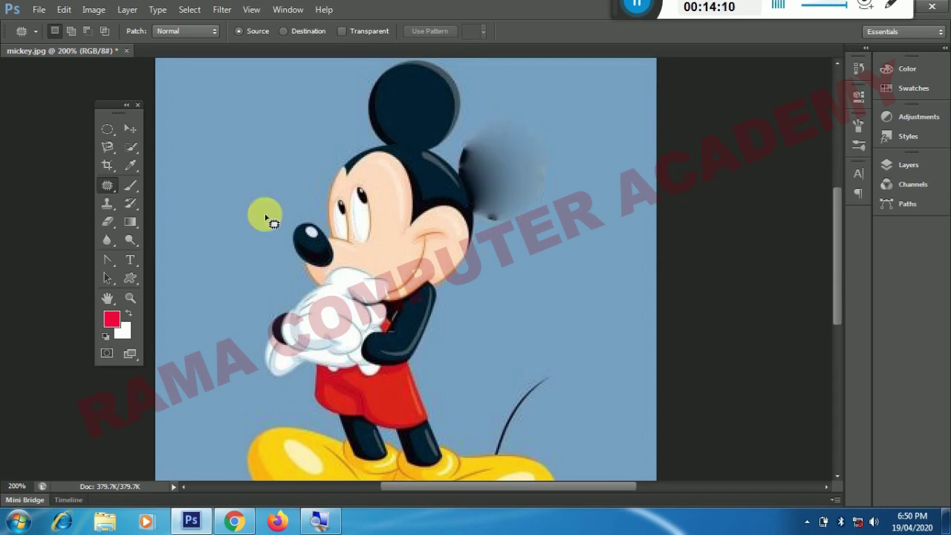
# Paint out the dark ear leftovers and smudge beside the head with the Spot Healing Brush.
pyautogui.rightClick(103, 186)
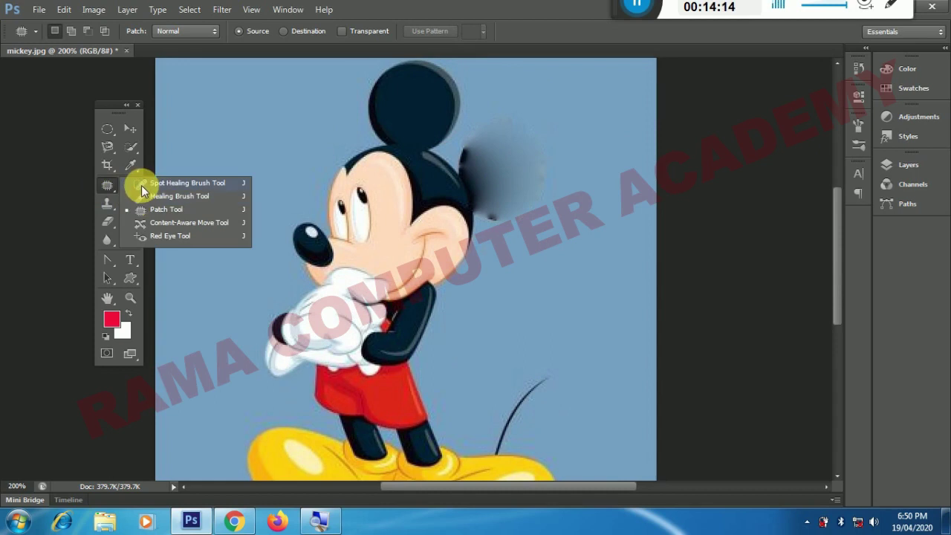
pyautogui.click(140, 183)
pyautogui.moveTo(533, 153)
pyautogui.mouseDown()
pyautogui.moveTo(506, 125)
pyautogui.moveTo(529, 168)
pyautogui.moveTo(491, 136)
pyautogui.mouseUp()
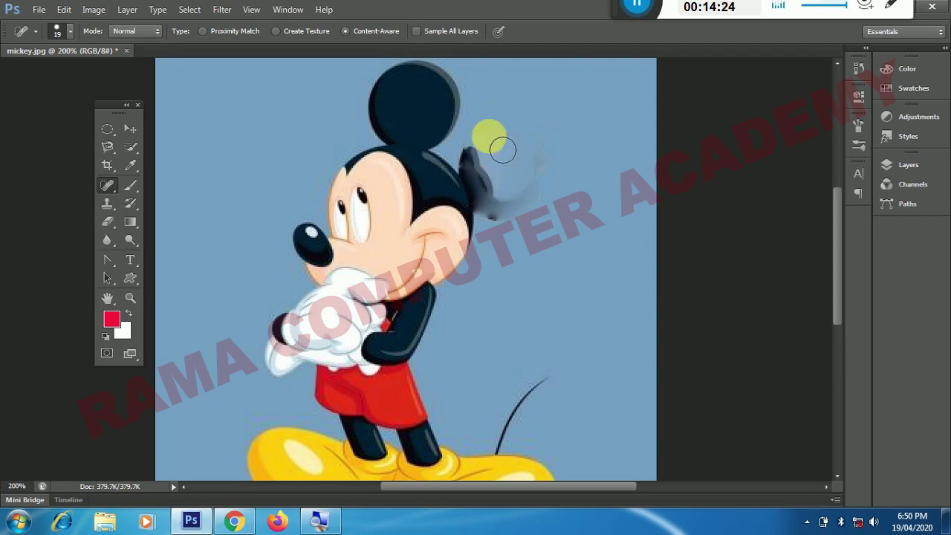
pyautogui.moveTo(535, 217); pyautogui.dragTo(508, 221)
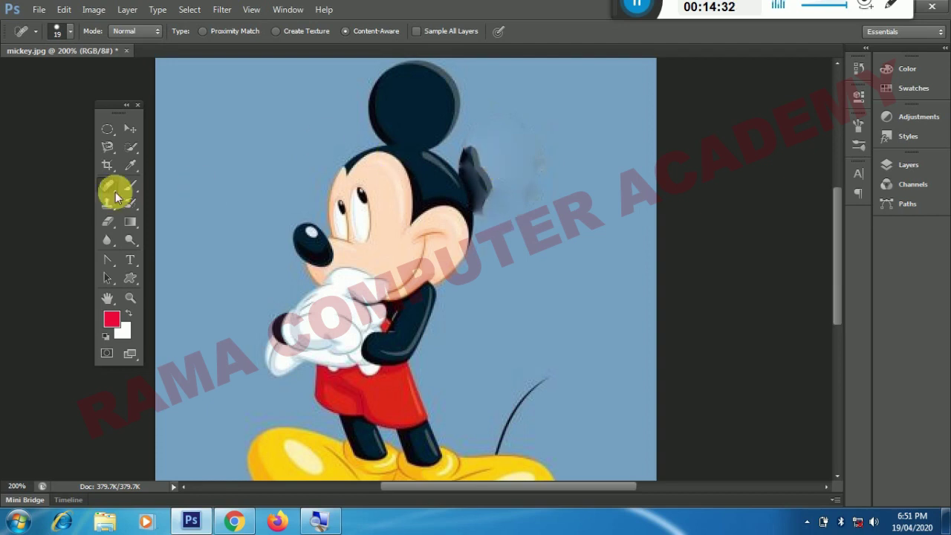
# Patch over the leftover dark ear area with the Patch Tool, then deselect.
pyautogui.rightClick(119, 197)
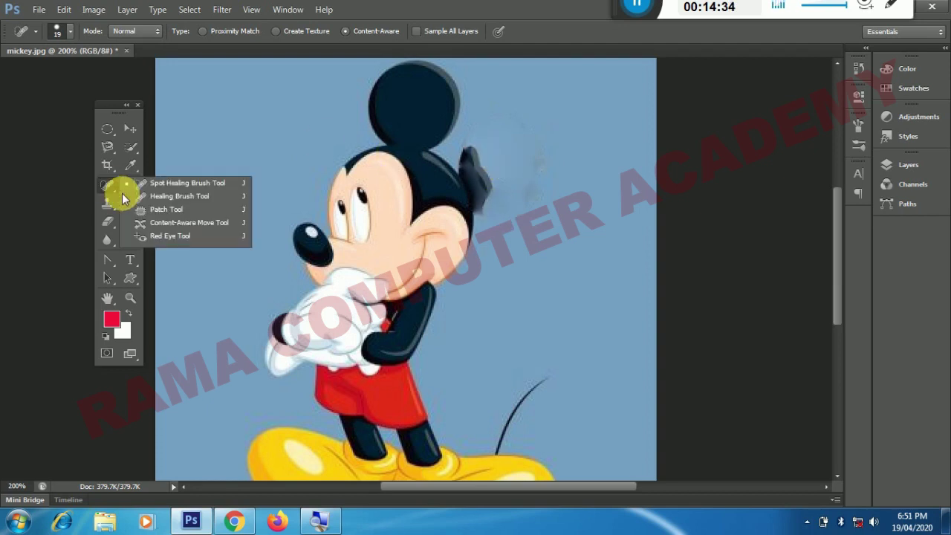
pyautogui.click(140, 211)
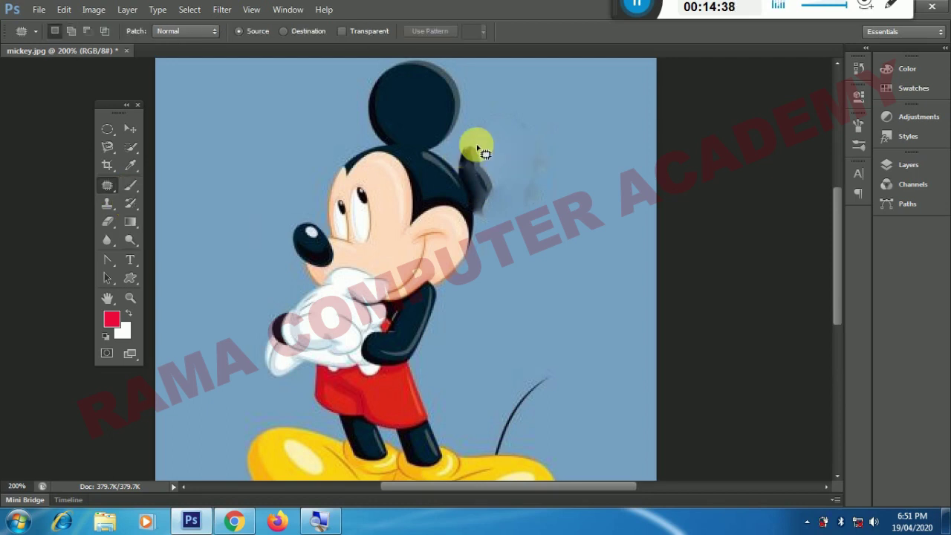
pyautogui.moveTo(484, 153); pyautogui.dragTo(463, 163)
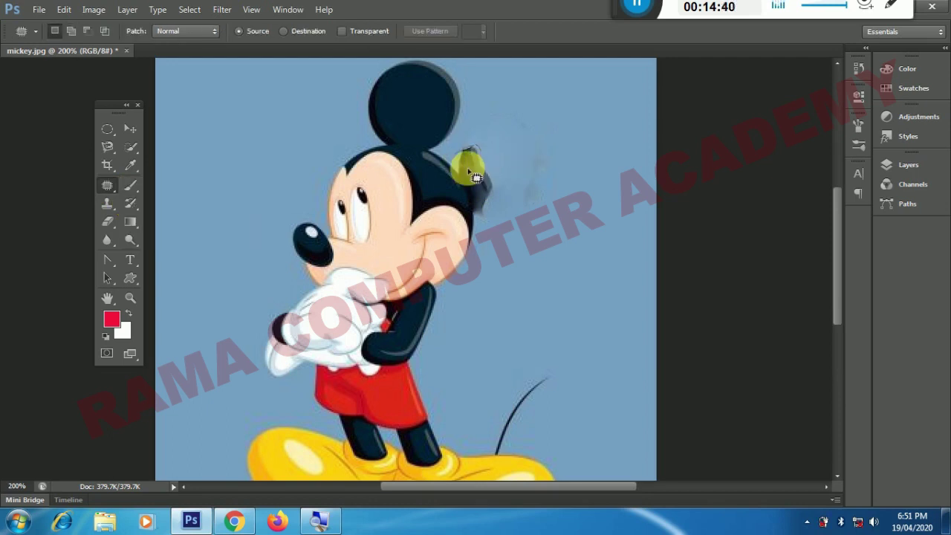
pyautogui.moveTo(463, 164); pyautogui.dragTo(554, 145)
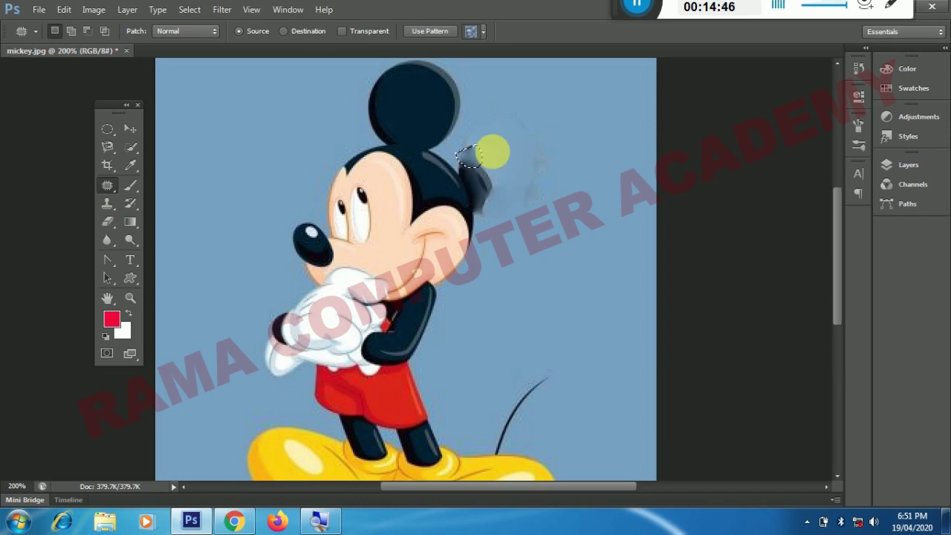
pyautogui.click(406, 138)
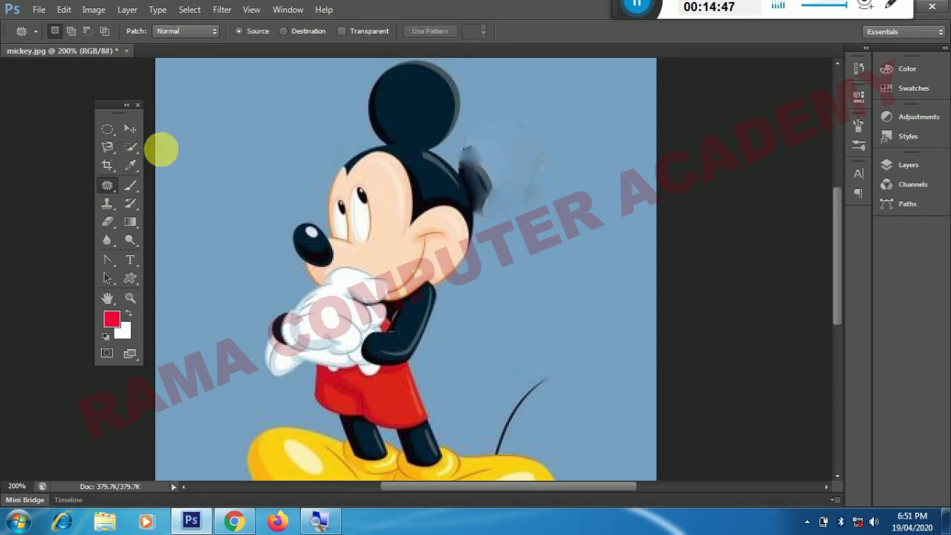
# Zoom back to 100% and spot-heal a spot at the edge of the ear area.
pyautogui.rightClick(108, 190)
pyautogui.click(130, 185)
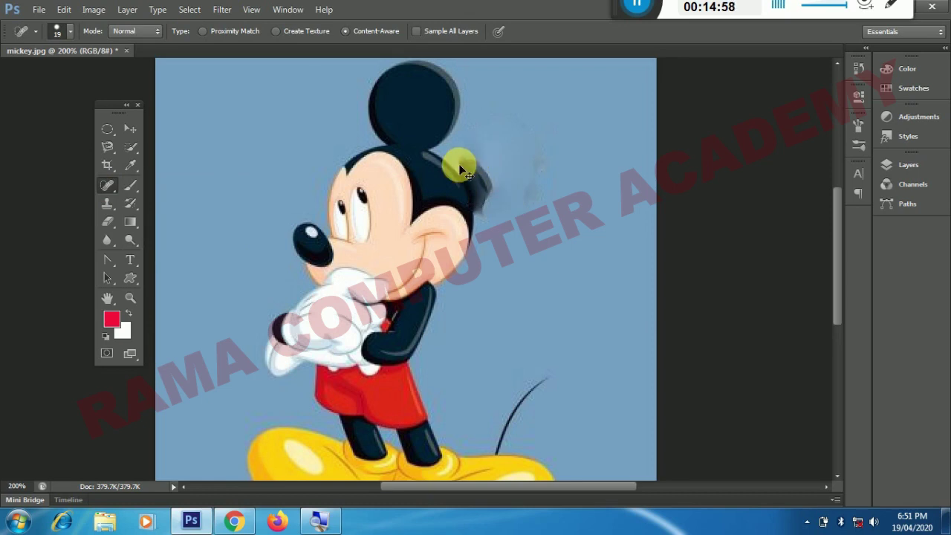
pyautogui.hotkey('ctrl', '-')
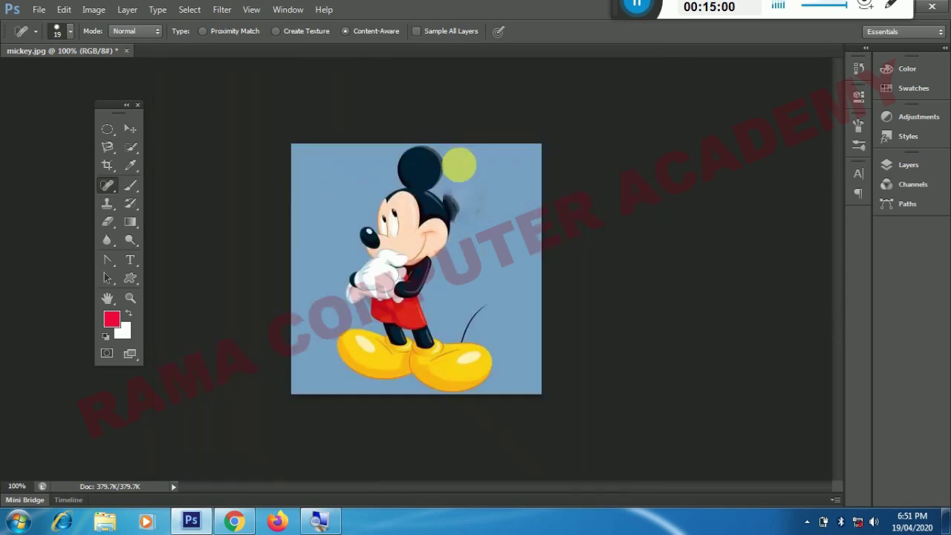
pyautogui.click(448, 194)
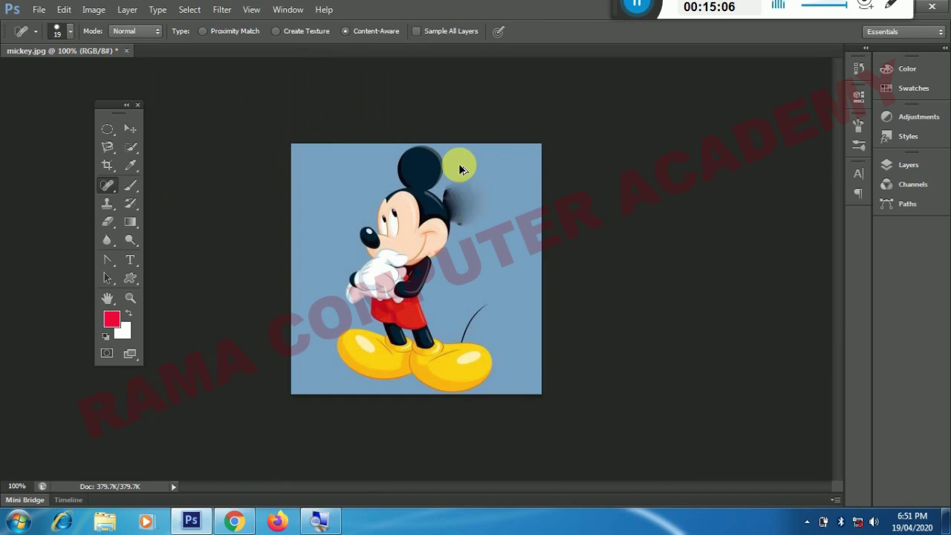
# Reselect the Patch Tool and revert mickey.jpg to its saved state with File > Revert.
pyautogui.rightClick(107, 189)
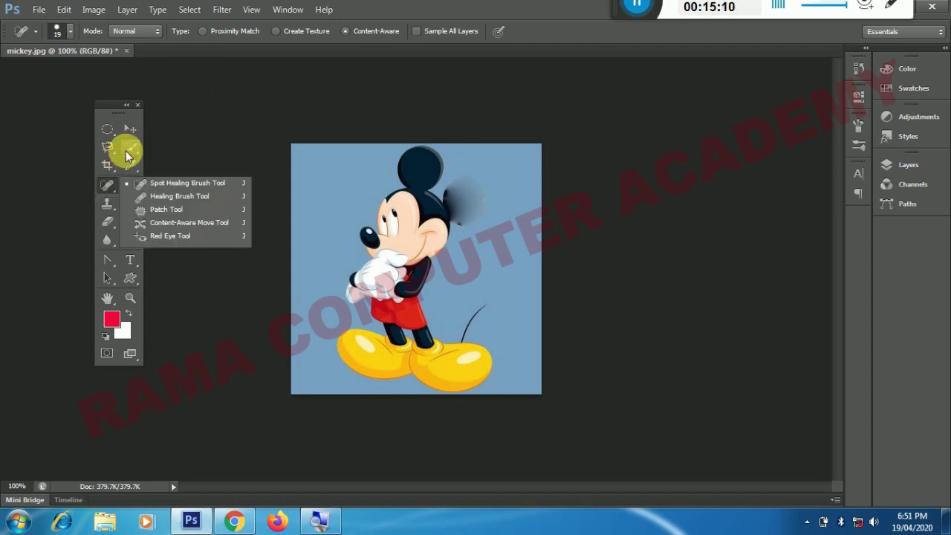
pyautogui.click(127, 149)
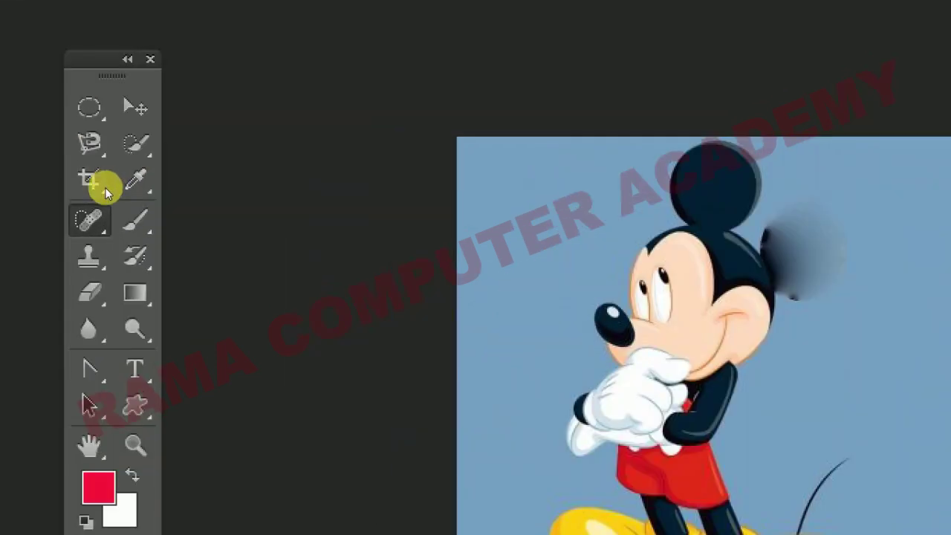
pyautogui.rightClick(104, 192)
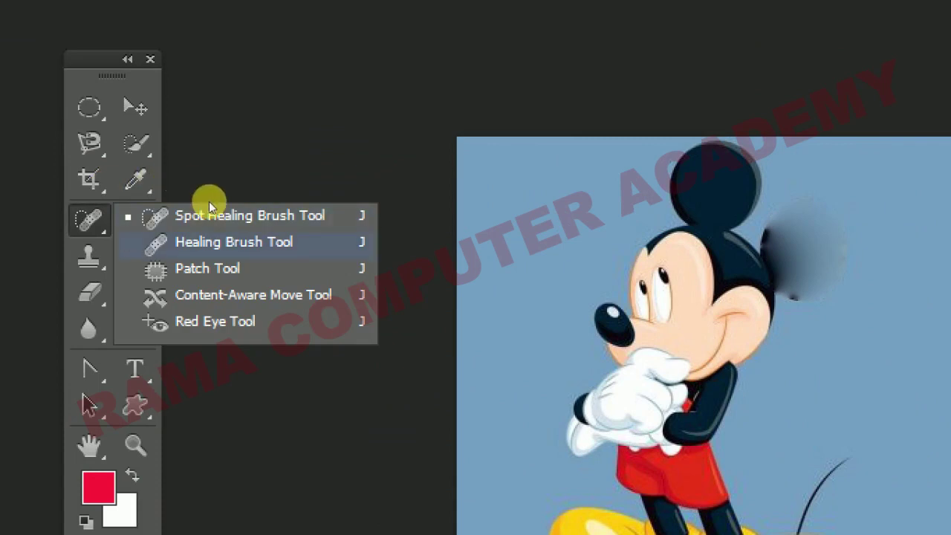
pyautogui.click(208, 269)
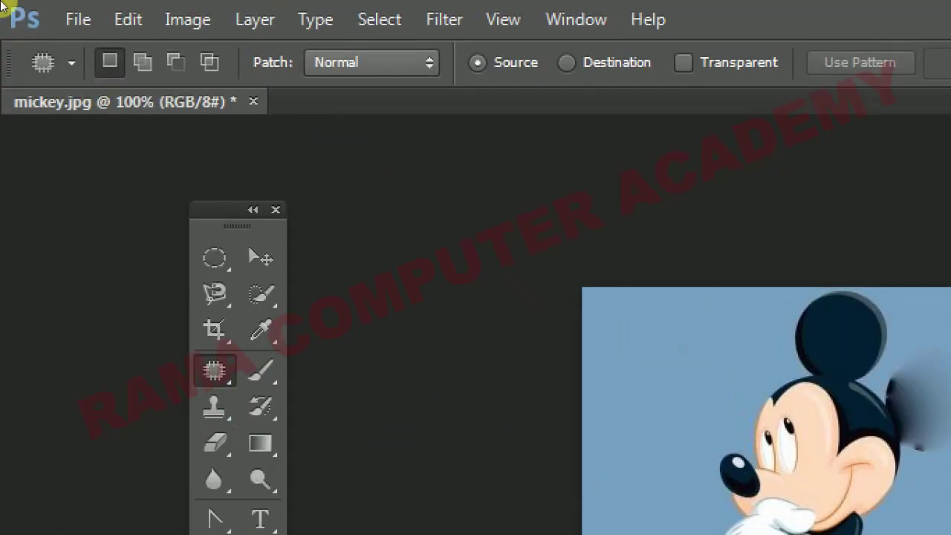
pyautogui.click(61, 19)
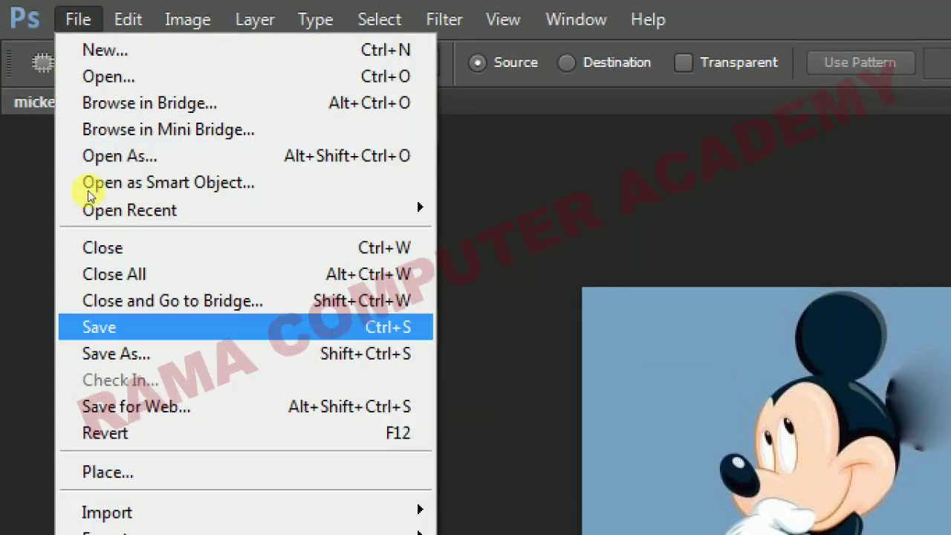
pyautogui.press('Return')
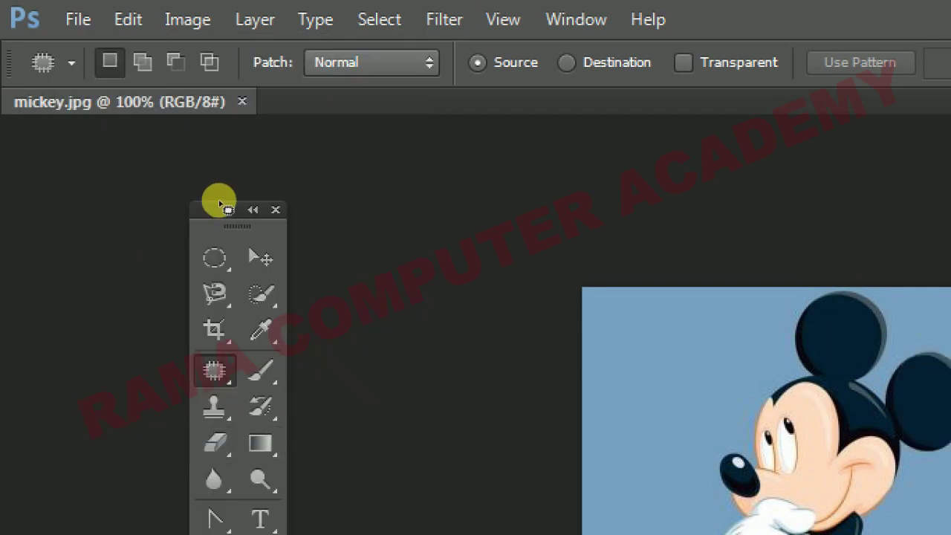
# Close the Start menu, zoom Mickey to 300%, and activate the 30 px Quick Selection Tool.
pyautogui.press('super')
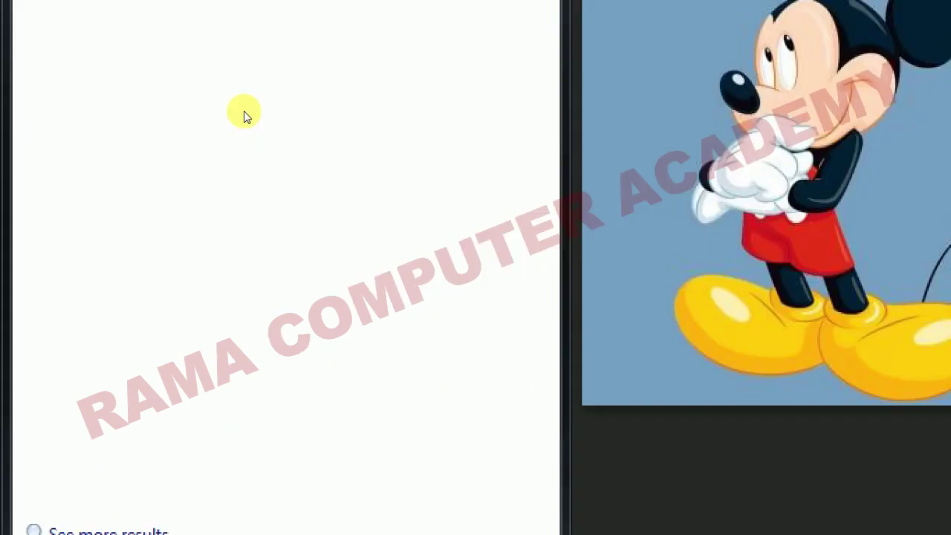
pyautogui.click(250, 247)
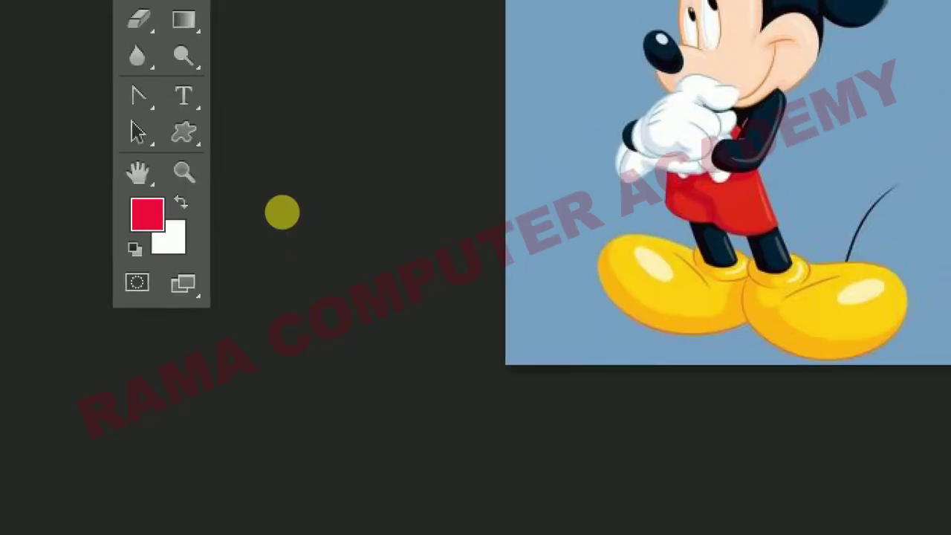
pyautogui.hotkey('ctrl', '-')
pyautogui.hotkey('ctrl', '-')
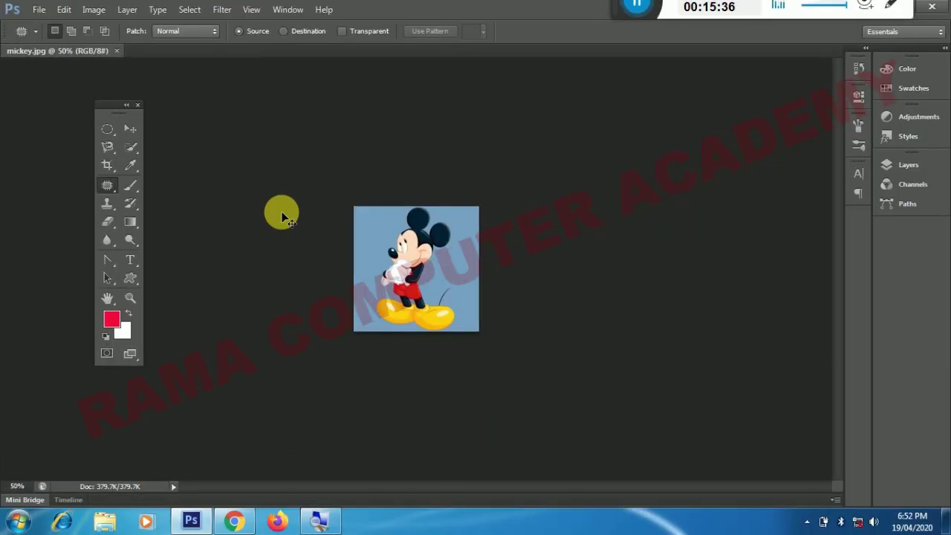
pyautogui.hotkey('ctrl', '+')
pyautogui.hotkey('ctrl', '+')
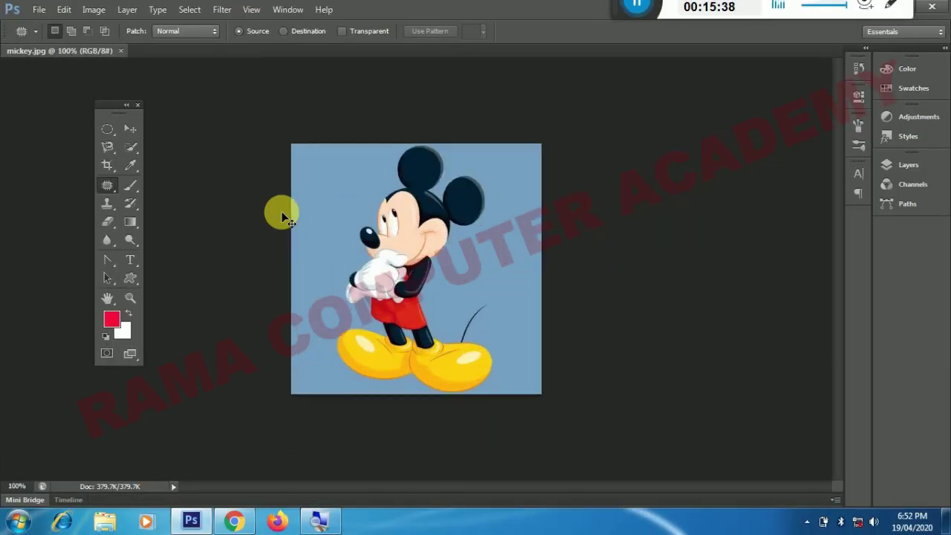
pyautogui.hotkey('ctrl', '+')
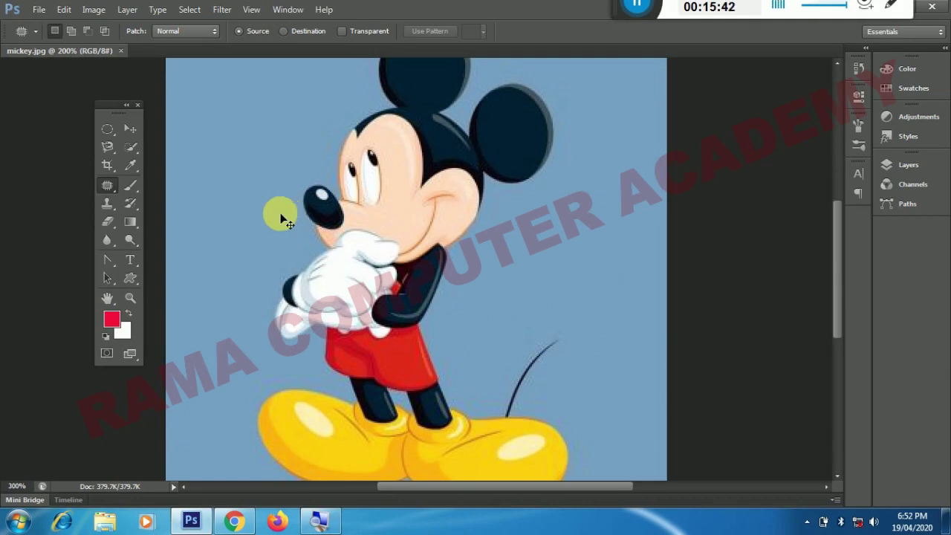
pyautogui.hotkey('ctrl', '+')
pyautogui.click(128, 149)
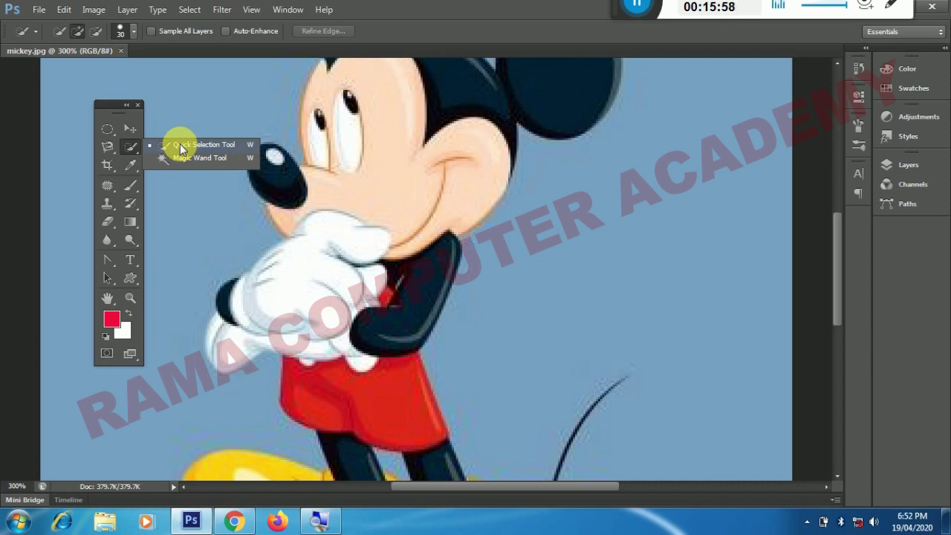
# Close the selection flyout and switch from the Patch Tool to a 25 px Brush Tool.
pyautogui.click(180, 144)
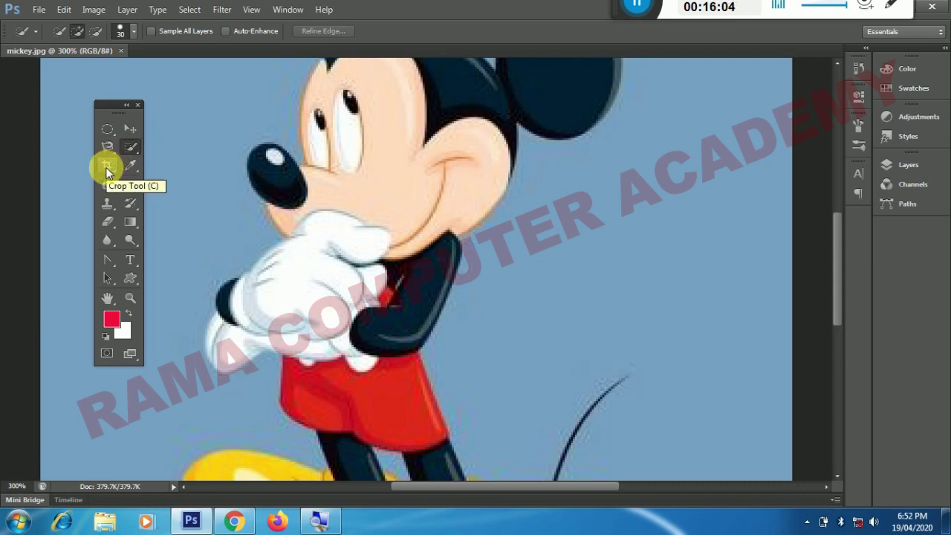
pyautogui.click(111, 189)
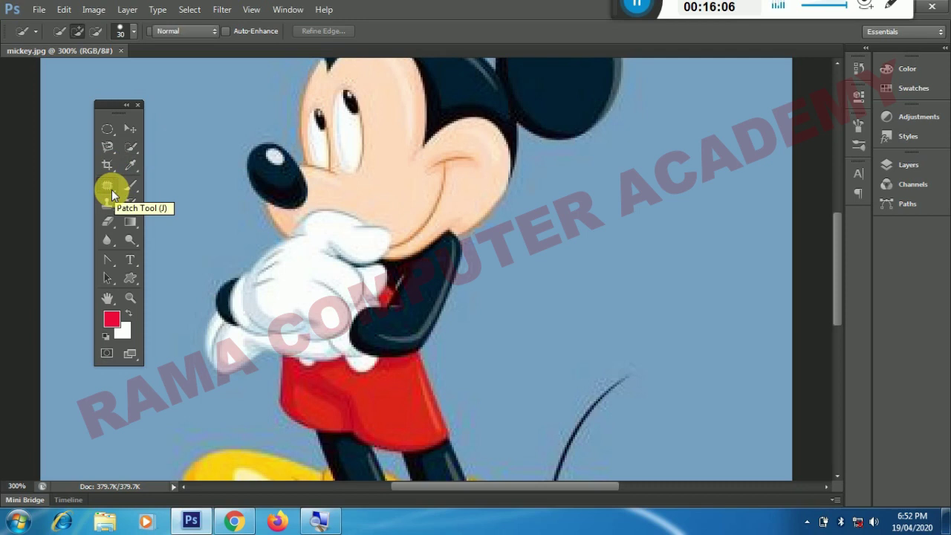
pyautogui.rightClick(111, 190)
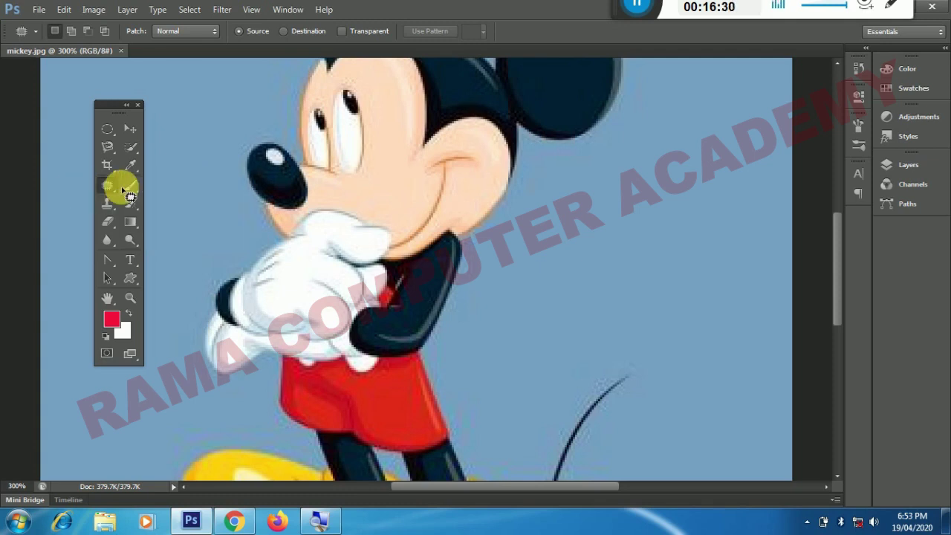
pyautogui.click(128, 187)
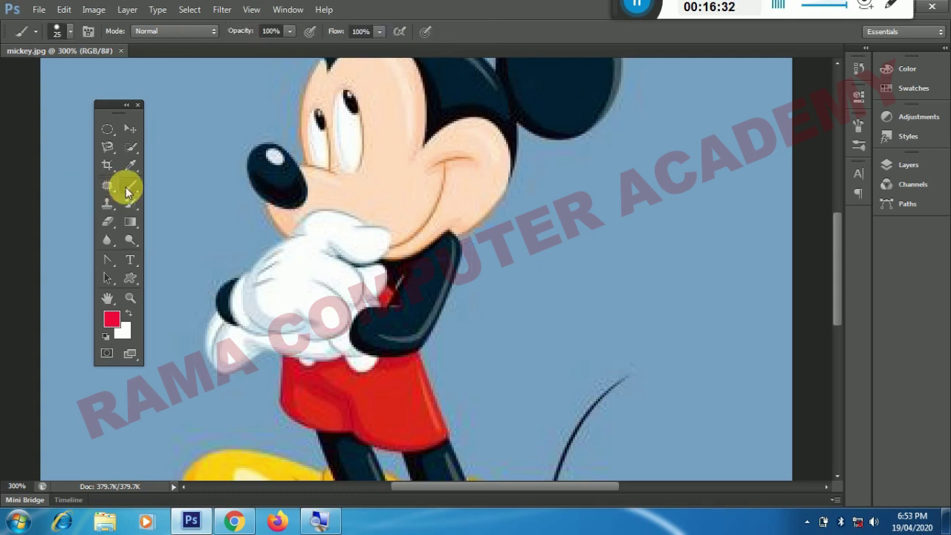